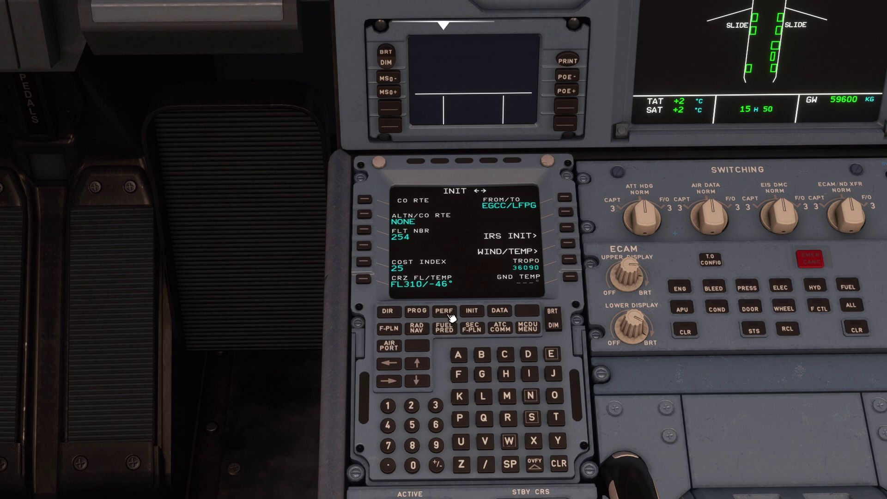
Bring up the INIT fuel page on the captain's MCDU, open the simulator's fuel and payload settings, and review the payload stations.
click(389, 381)
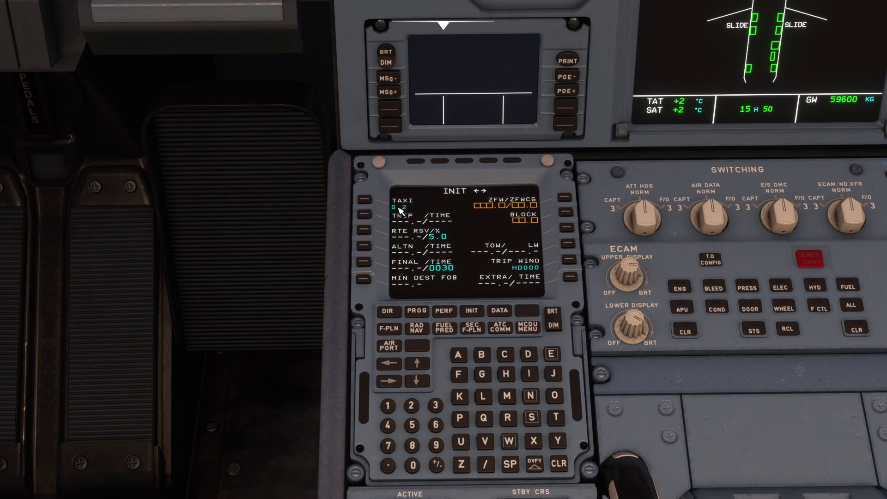
click(443, 24)
click(443, 21)
click(443, 24)
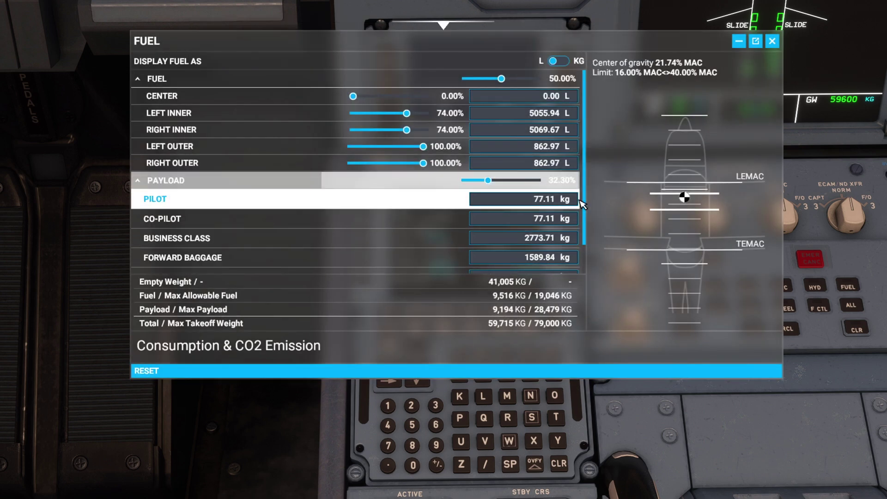
scroll(583, 213, down, 2)
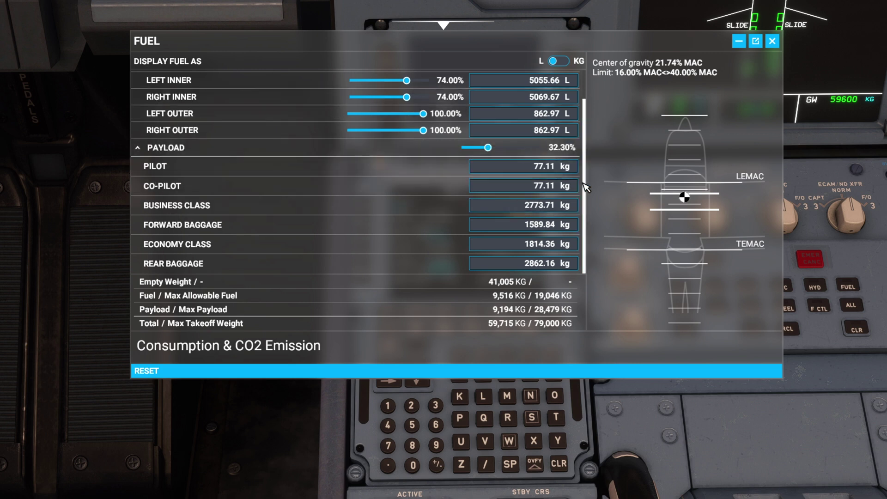
scroll(584, 184, up, 2)
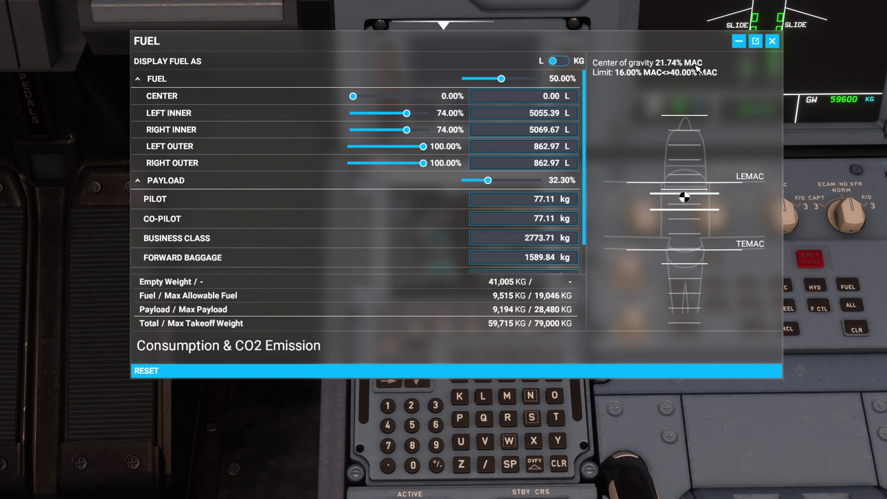
Empty the left and right inner and outer fuel tanks to 0%.
click(376, 113)
click(377, 130)
drag(378, 131, 327, 129)
drag(376, 113, 336, 116)
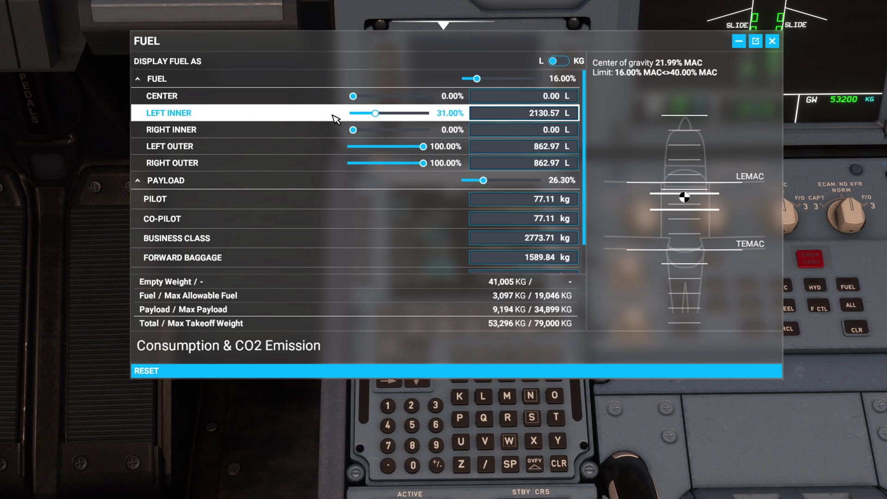
click(352, 148)
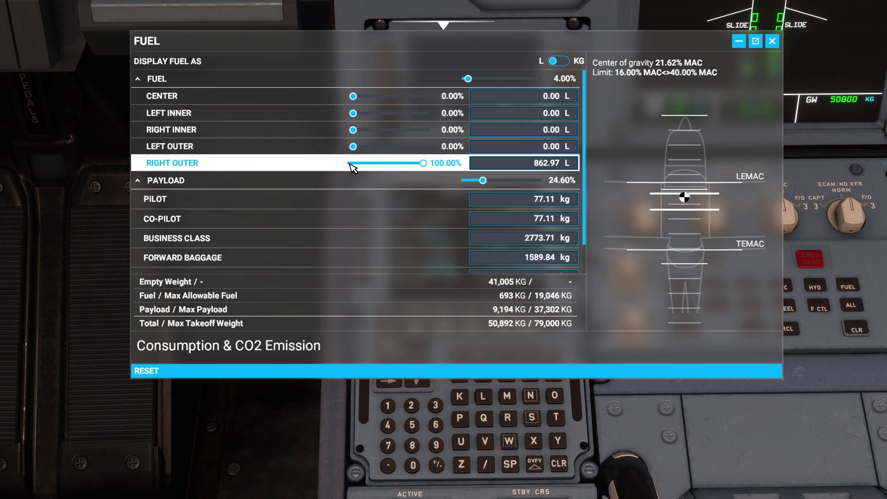
click(349, 164)
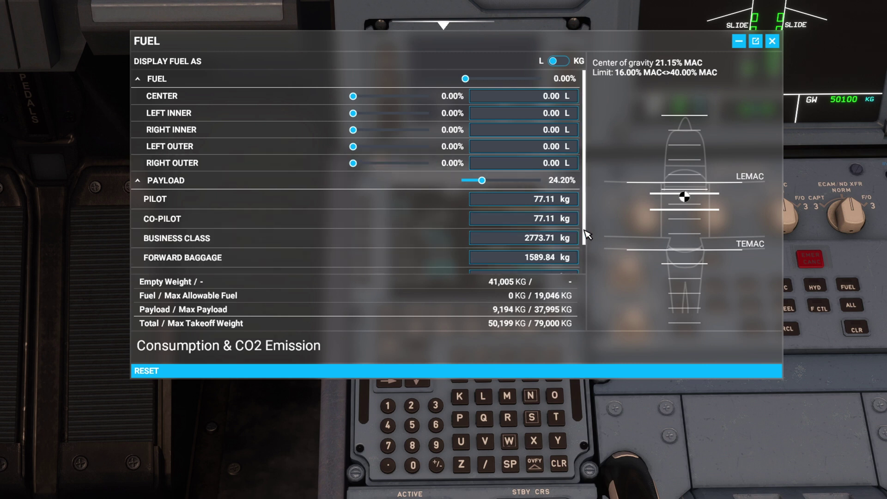
Review the payload stations and the total weight of the aircraft with all tanks empty.
drag(586, 237, 586, 292)
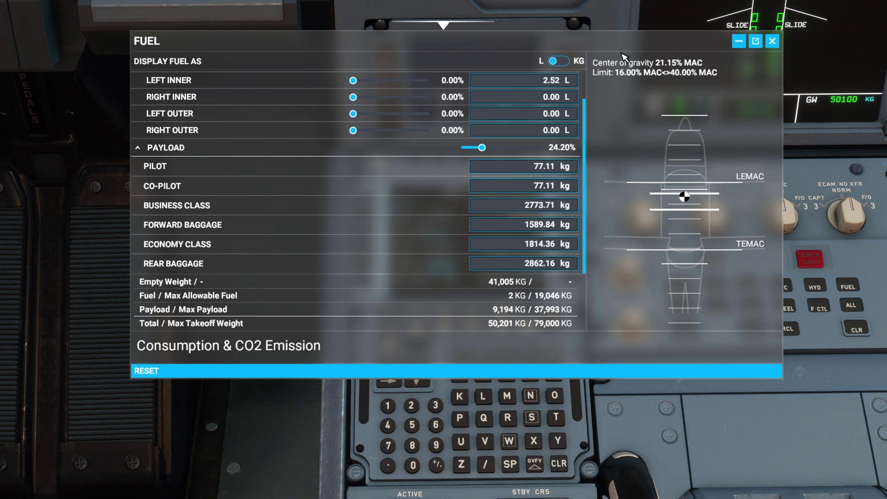
drag(783, 175, 592, 184)
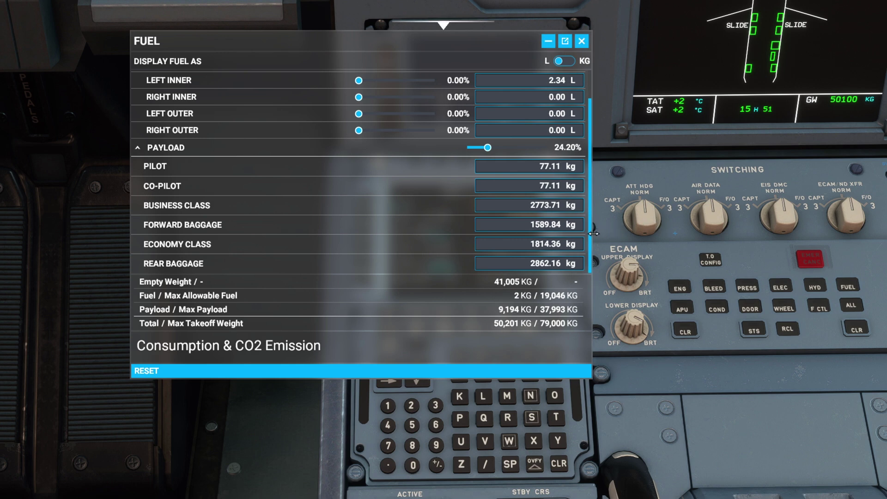
drag(593, 233, 806, 236)
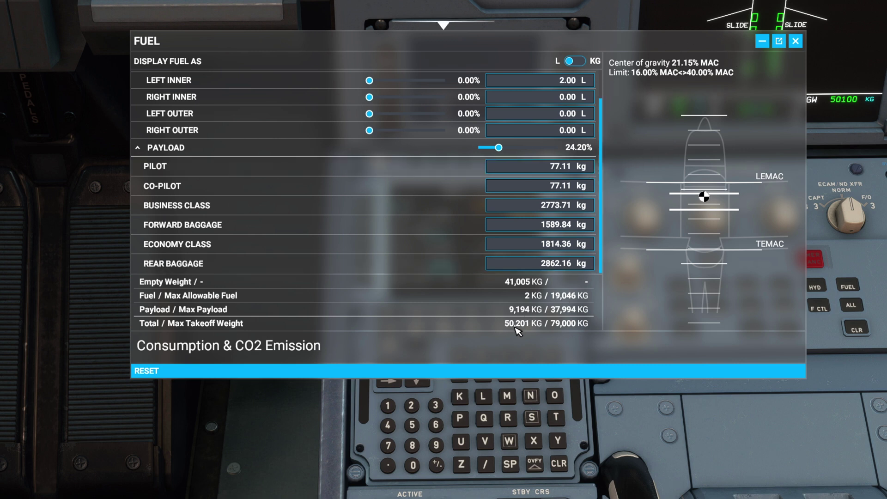
Refill both outer tanks to 100%, the right inner tank to 36% and the left inner tank partially, and close the fuel window.
click(443, 131)
click(442, 114)
click(397, 97)
click(393, 81)
click(795, 41)
Enter 50.2/21.1 as the ZFW/ZFWCG on the captain's MCDU INIT page.
click(412, 425)
click(412, 465)
click(387, 466)
click(412, 405)
click(411, 406)
click(388, 407)
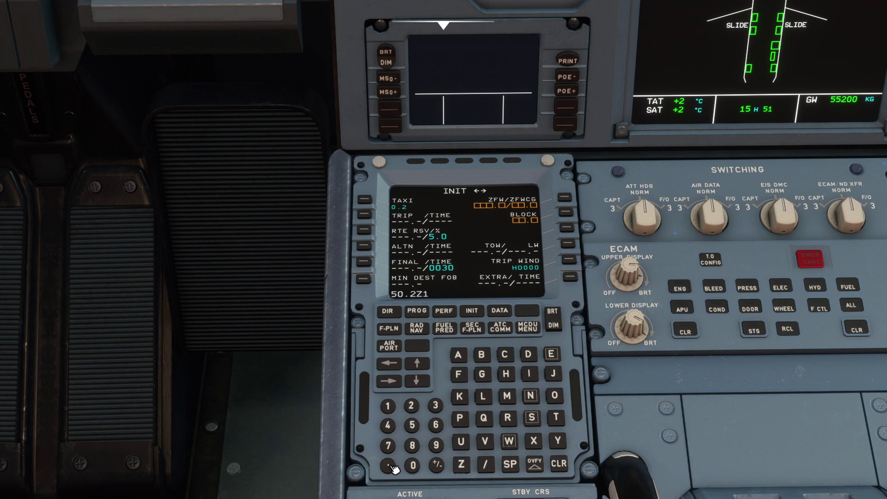
click(559, 463)
click(558, 463)
click(485, 464)
click(390, 406)
click(388, 465)
click(393, 408)
click(413, 425)
click(568, 199)
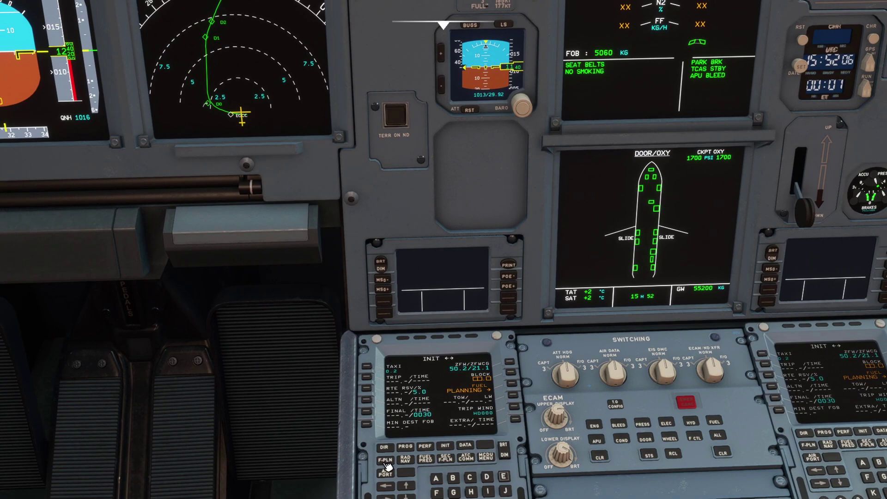
Check the flight plan page, return to the INIT fuel page and run the automatic fuel planning.
click(385, 462)
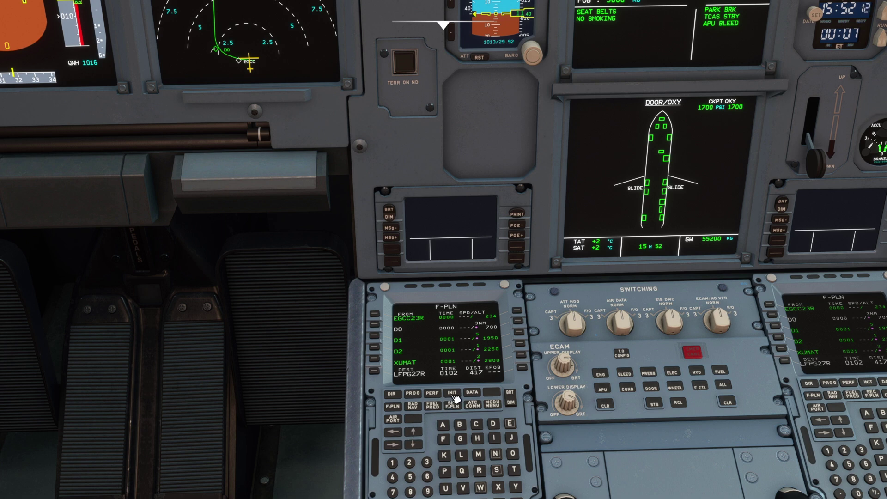
click(396, 433)
scroll(464, 370, up, 3)
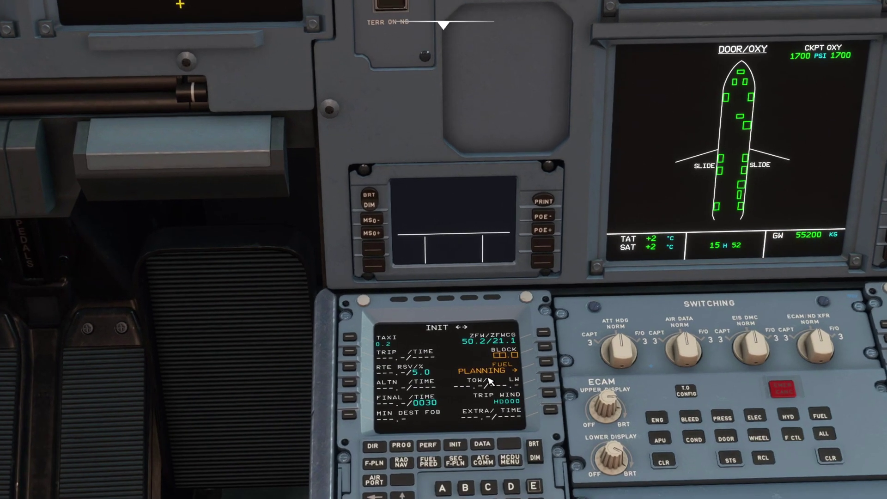
click(550, 368)
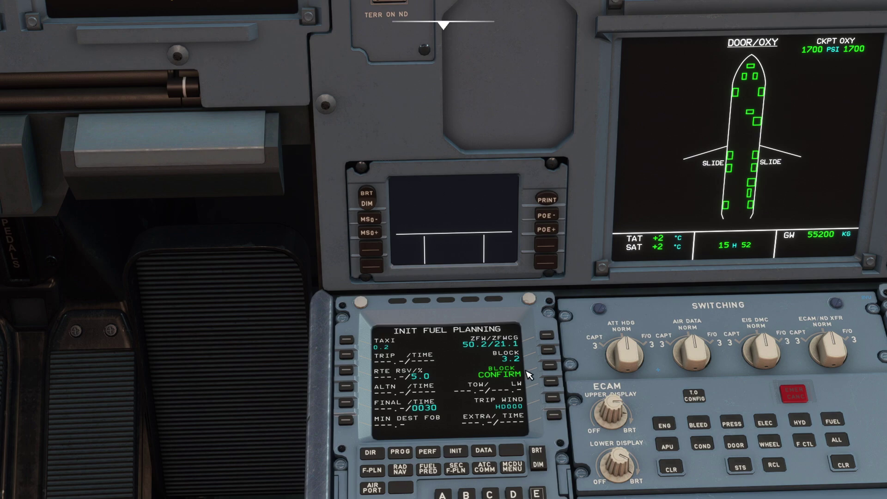
Reduce the left inner tank to 18% and the right inner tank to 19% in the simulator's fuel settings.
key(alt+1)
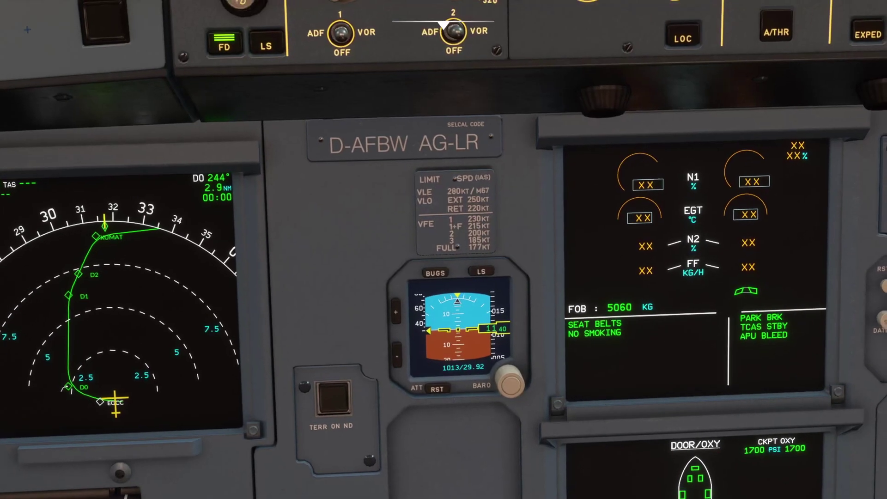
click(455, 45)
drag(384, 81, 374, 81)
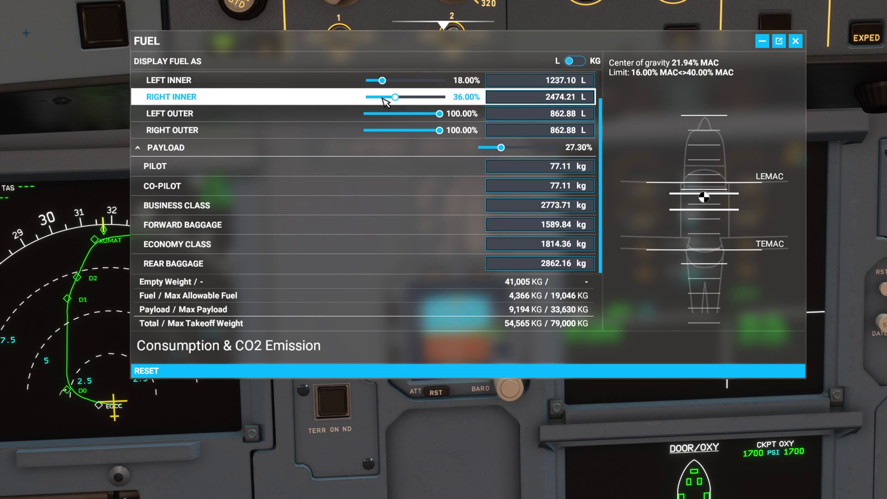
click(383, 97)
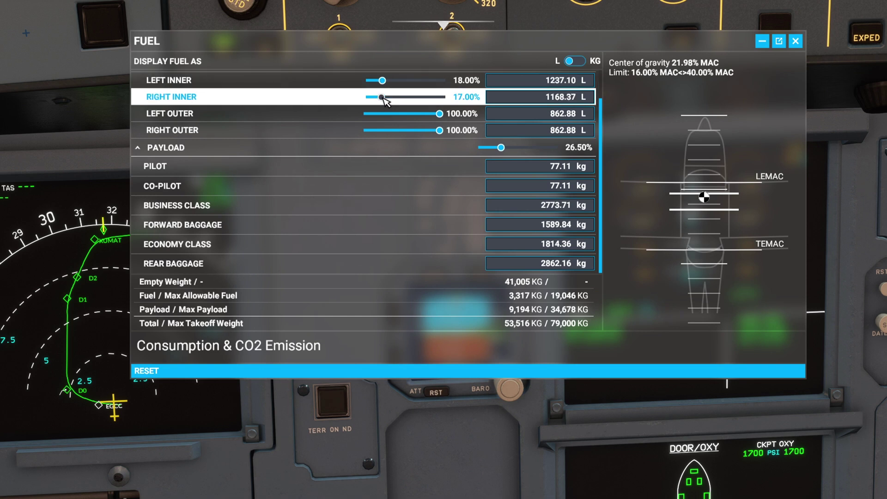
drag(383, 97, 384, 97)
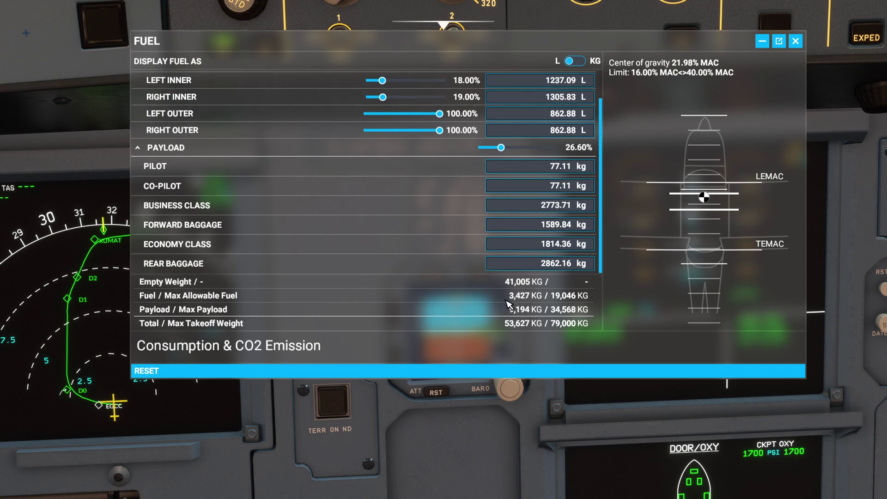
click(795, 41)
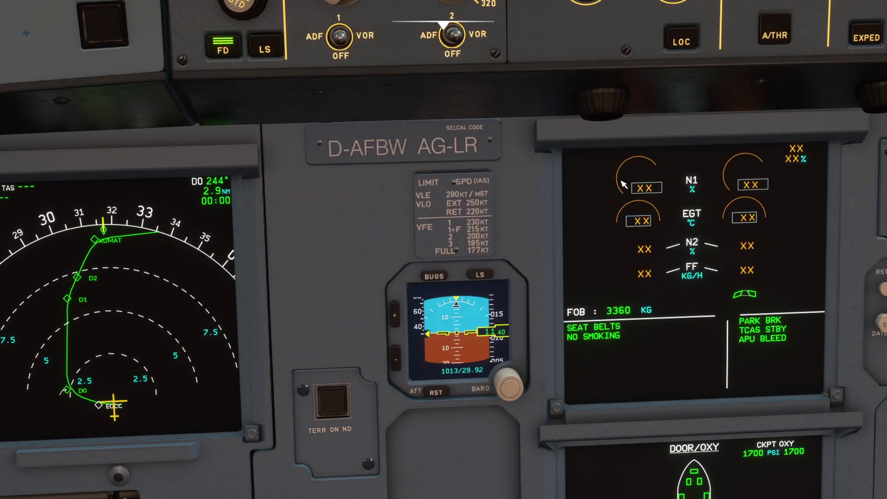
Set the block fuel to 3.4 on the INIT fuel planning page.
drag(619, 186, 438, 324)
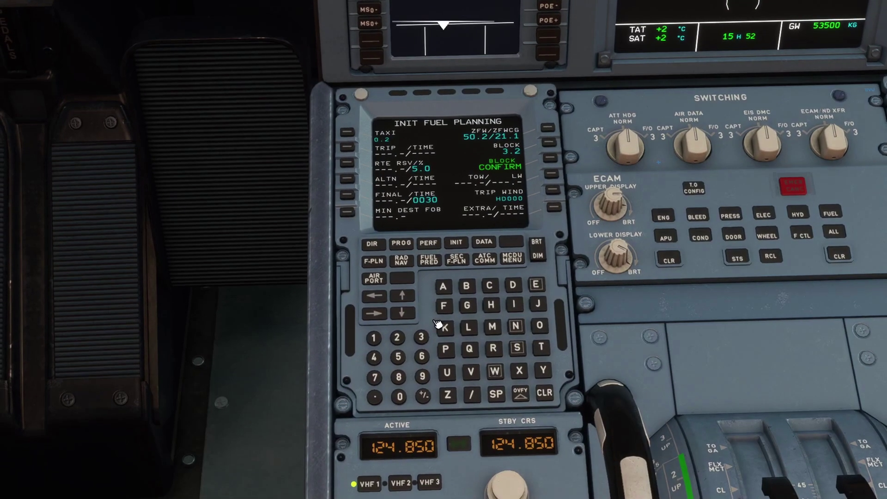
click(421, 337)
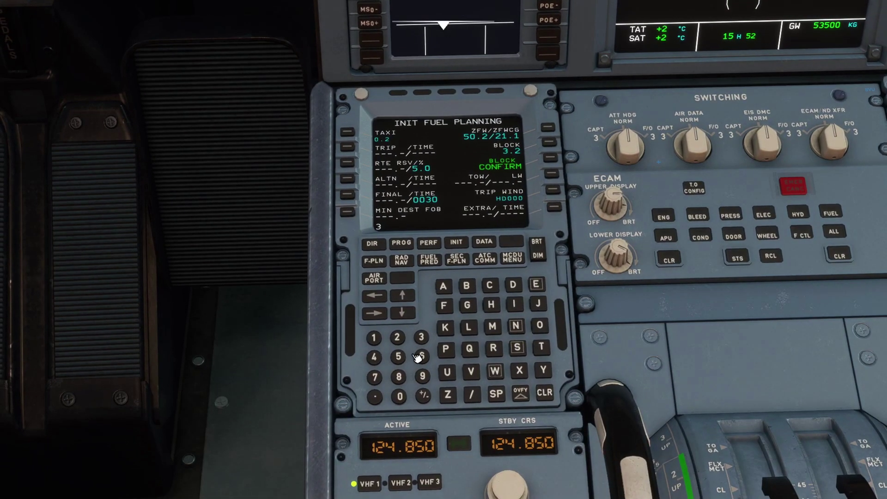
click(375, 398)
click(378, 359)
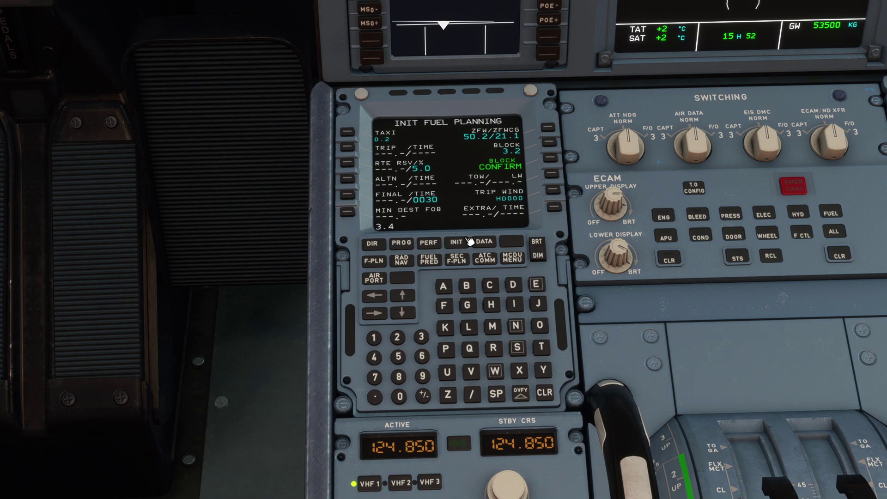
click(550, 144)
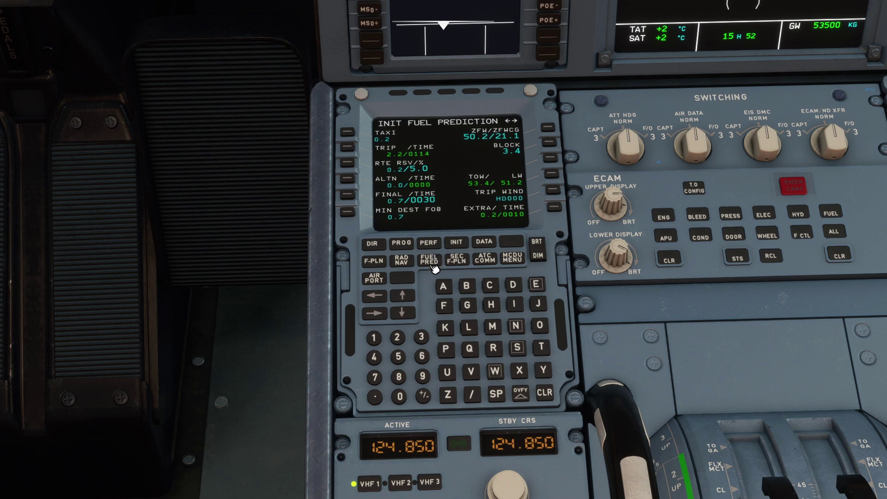
Check the fuel prediction page and enter LFPO as the alternate airport on the INIT page.
click(431, 263)
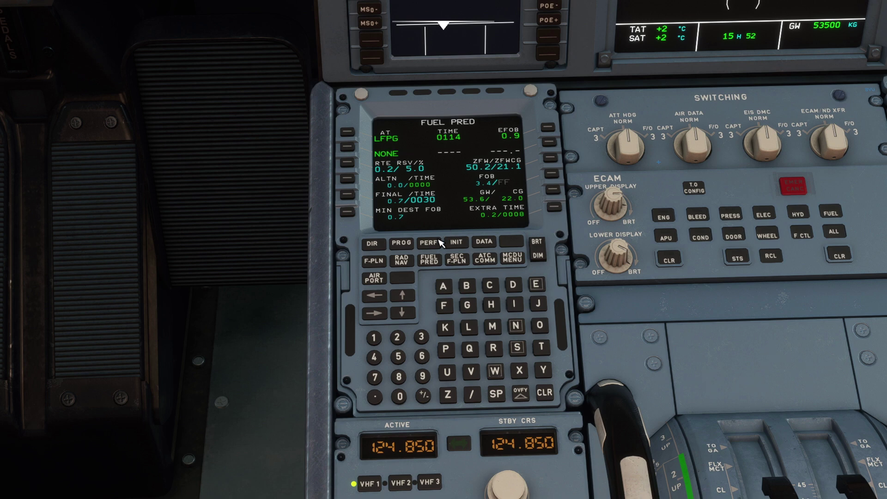
click(427, 242)
click(459, 245)
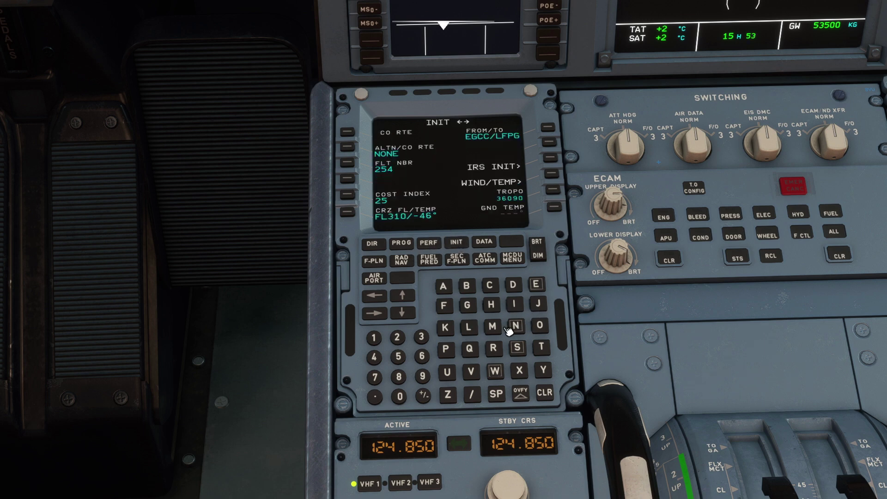
click(469, 327)
click(444, 305)
click(445, 348)
click(539, 325)
click(347, 148)
Examine the fuel prediction and INIT fuel pages and compare them with the fuel on board and gross weight on the ECAM displays.
click(428, 259)
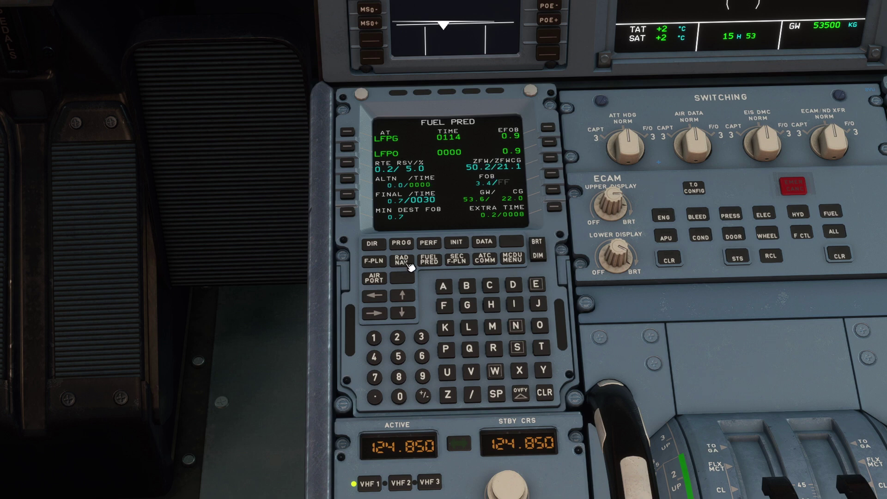
click(452, 244)
key(Left)
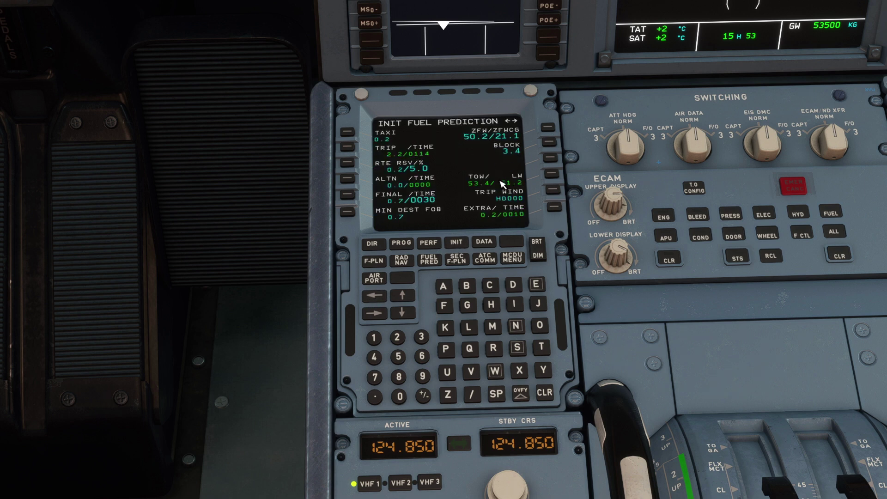
key(alt+1)
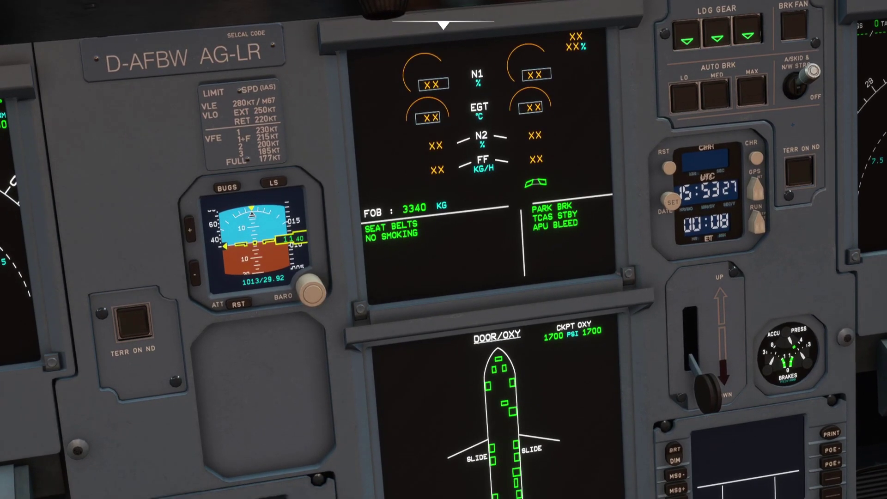
key(alt+2)
key(alt+1)
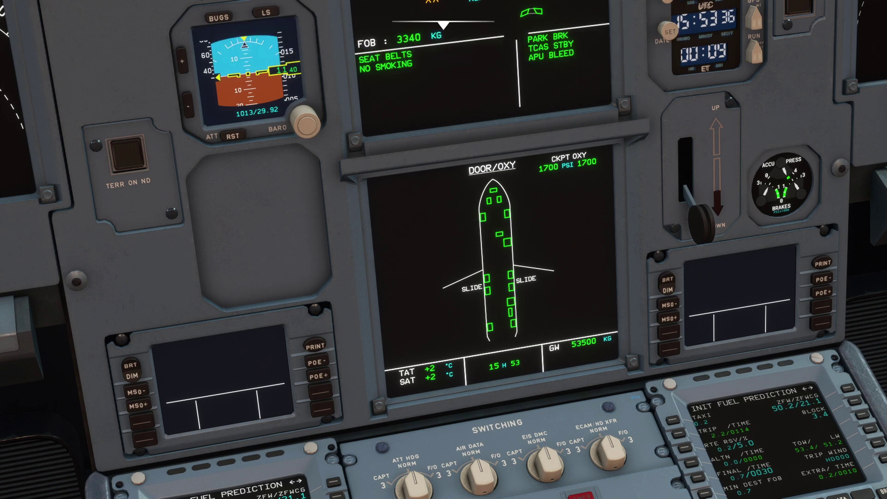
key(a)
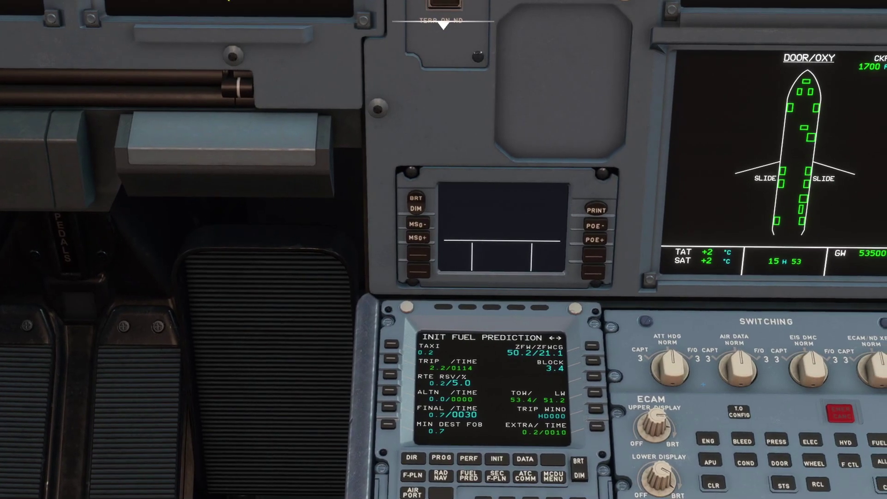
key(a)
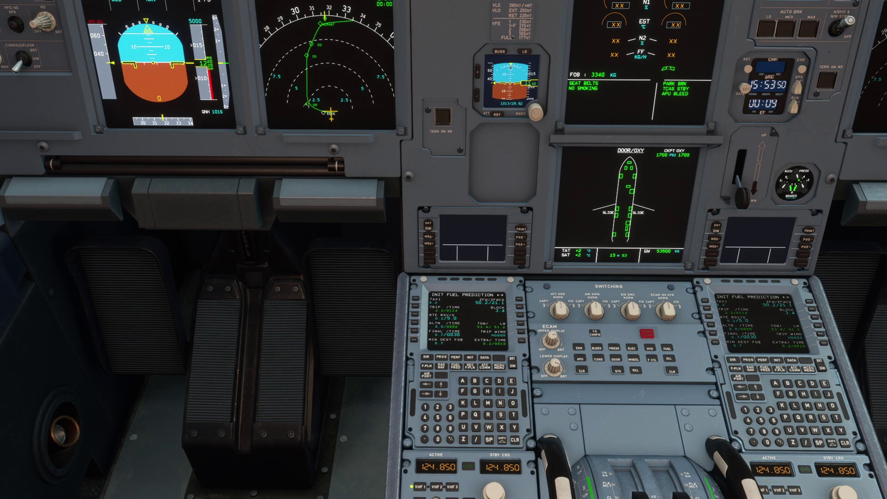
Switch to the A320 take-off performance calculator in the browser and enter flight EZY548 on the weight and balance form.
key(alt+Tab)
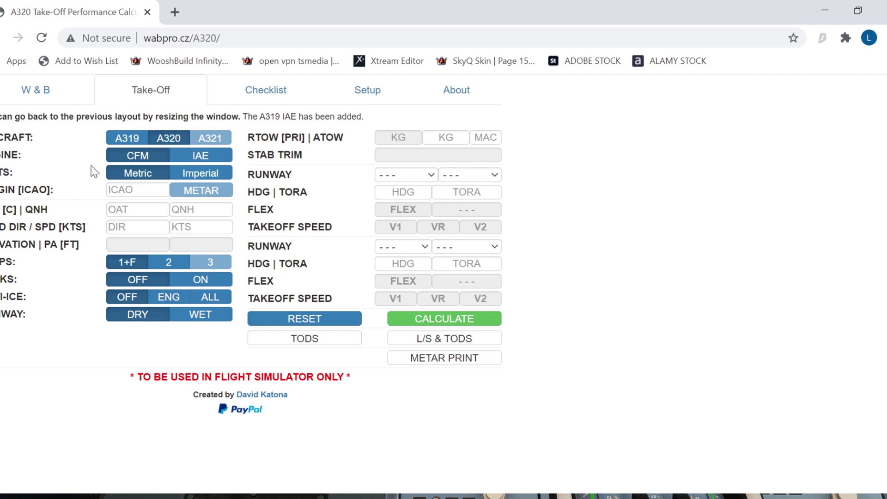
click(45, 89)
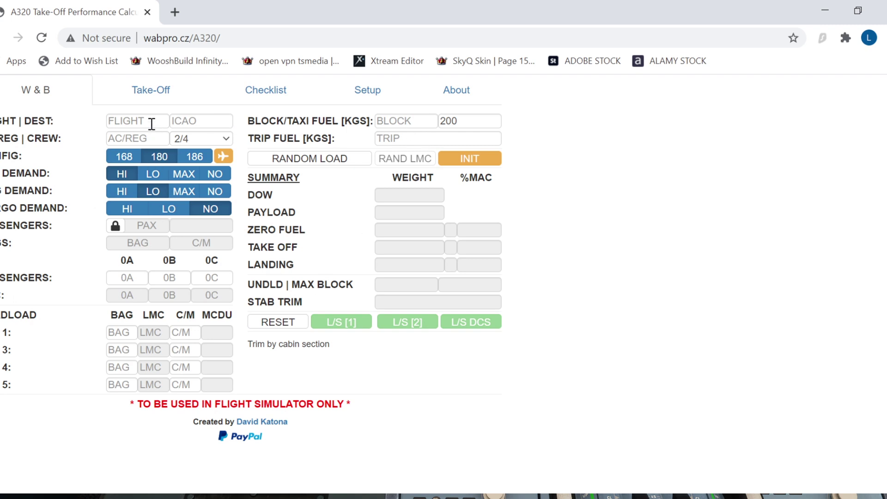
text(EZY548)
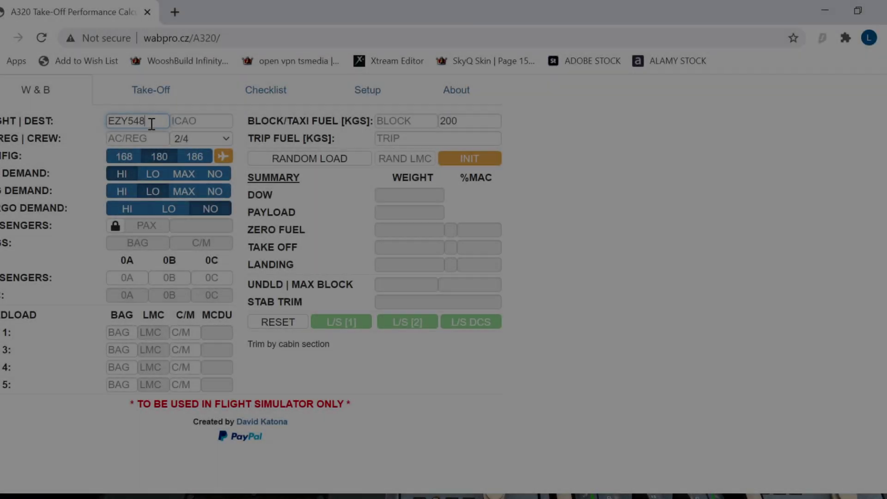
Enter EGCC as the destination and G-EZJS as the aircraft registration on the weight and balance form.
key(Tab)
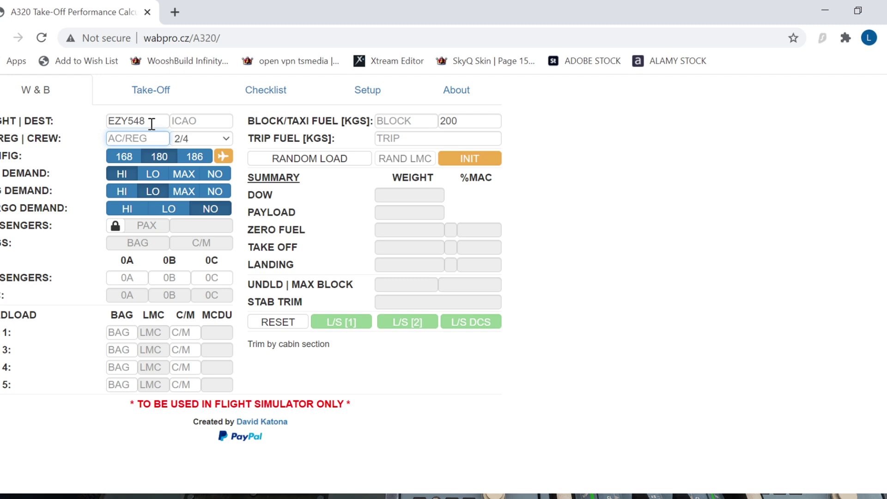
click(203, 123)
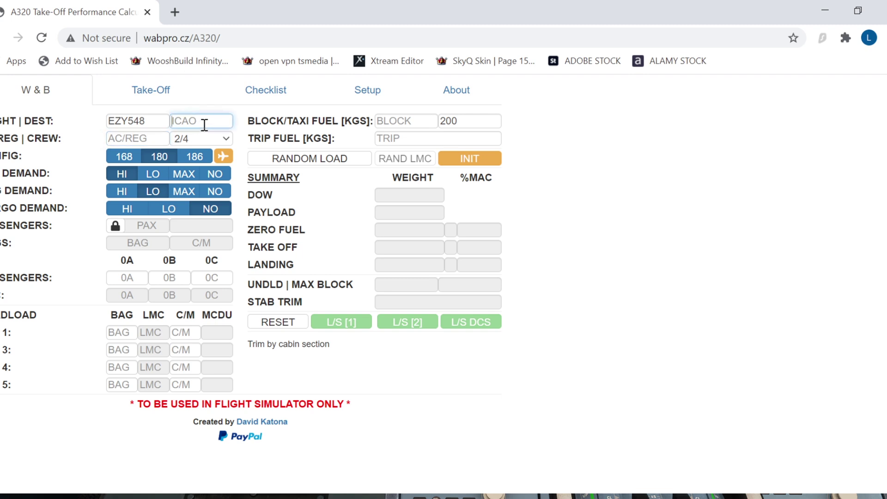
text(EGCC)
click(147, 134)
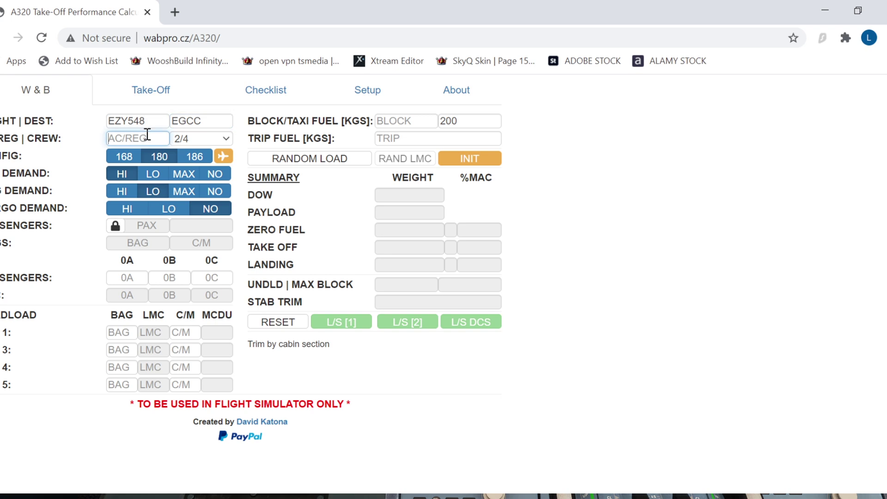
text(G-EZJS)
click(151, 156)
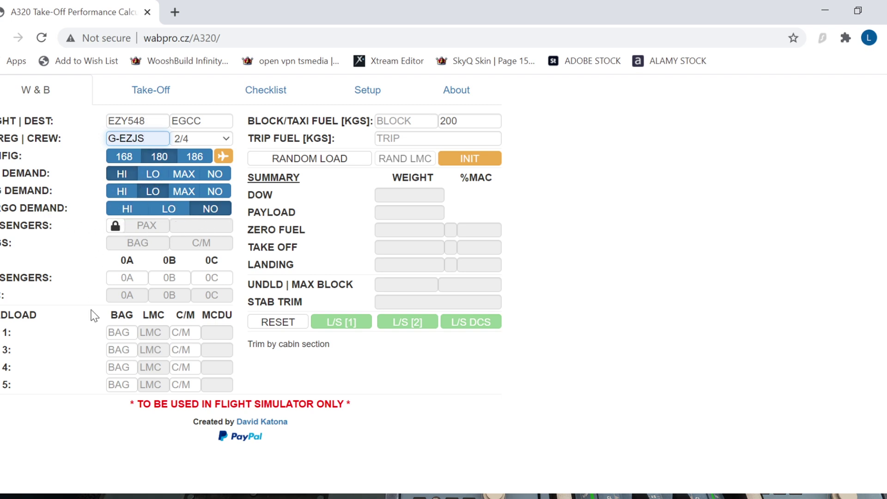
Enter a block fuel of 3340 kg and a trip fuel of 2800 kg on the weight and balance form.
click(406, 120)
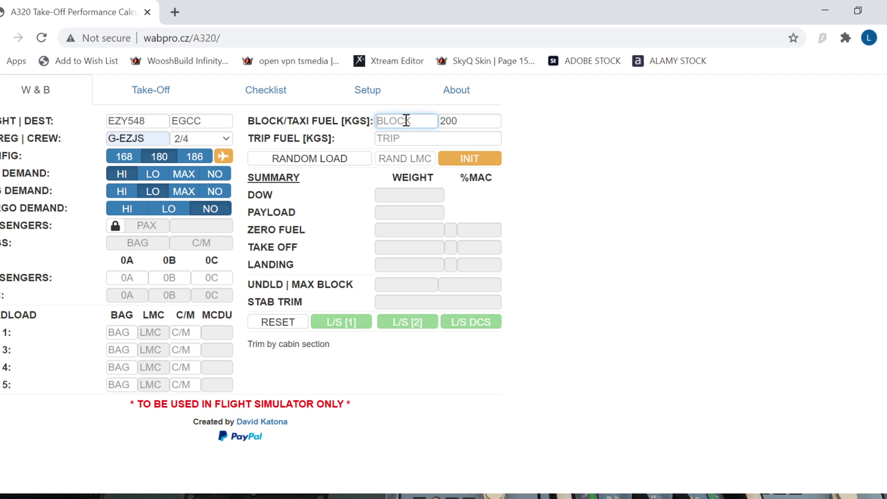
text(3340)
click(410, 138)
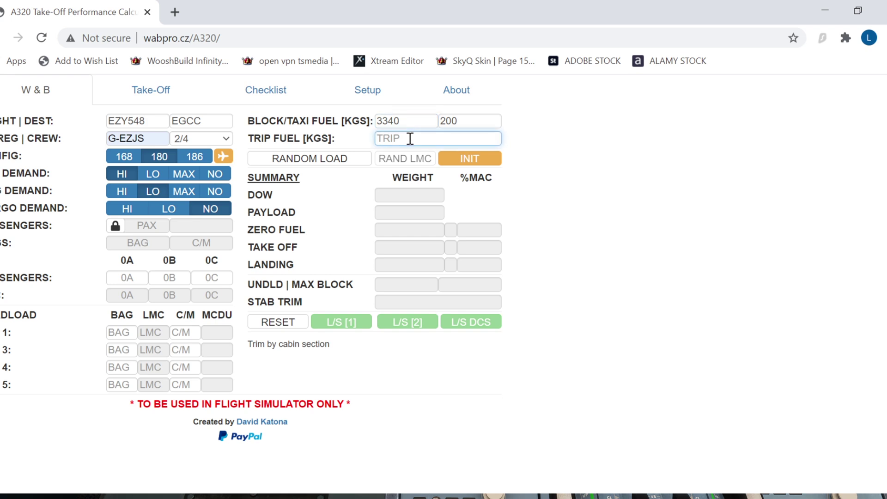
text(2800)
Check the simulator and set the trip fuel to 2600 kg on the weight and balance form.
key(alt+Tab)
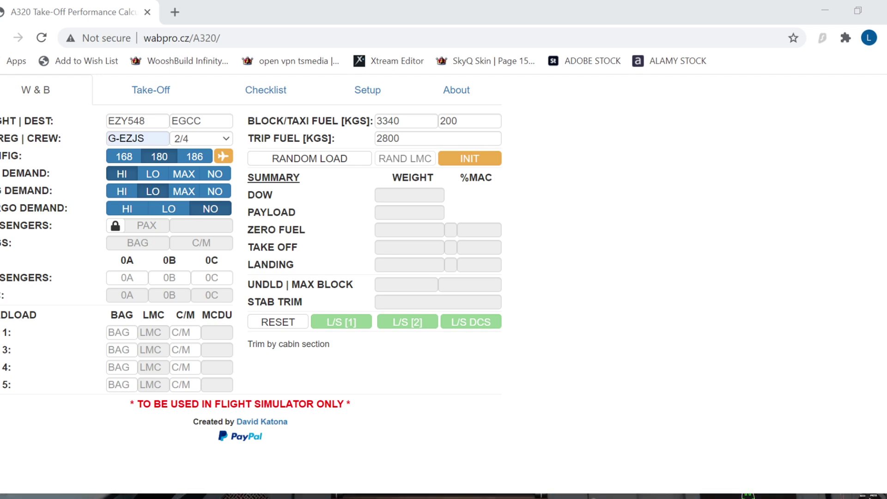
double_click(386, 138)
key(BackSpace)
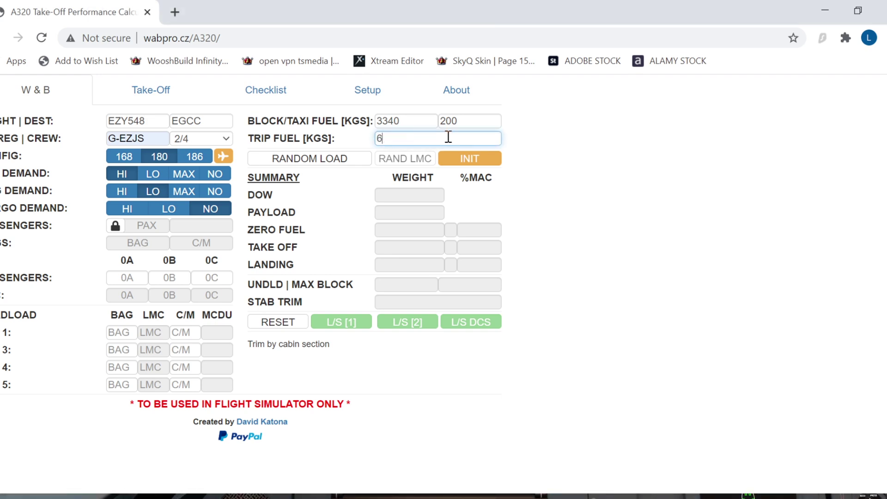
key(BackSpace)
text(2600)
click(624, 168)
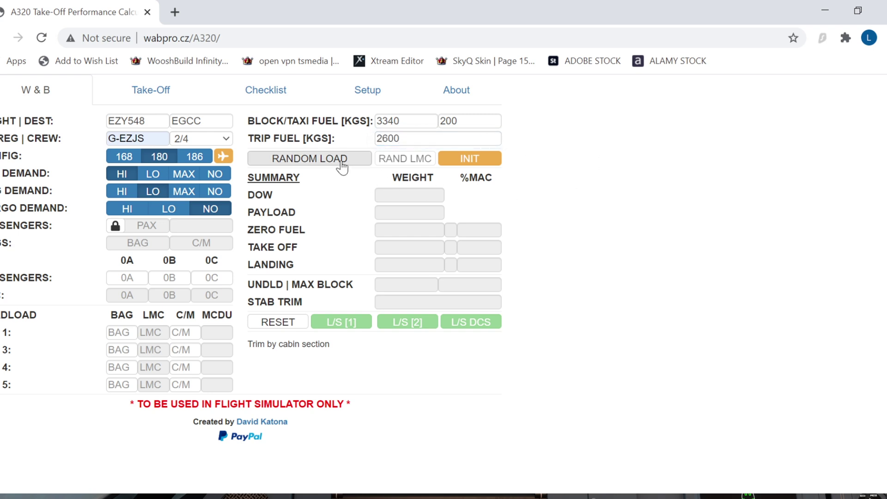
Initialise the weight and balance calculation and review the weight summary and centre of gravity chart.
click(469, 158)
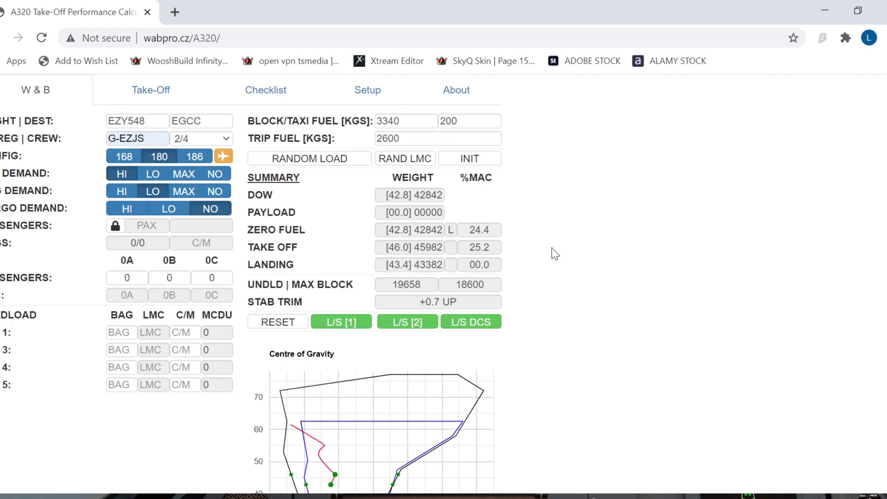
scroll(551, 254, down, 1)
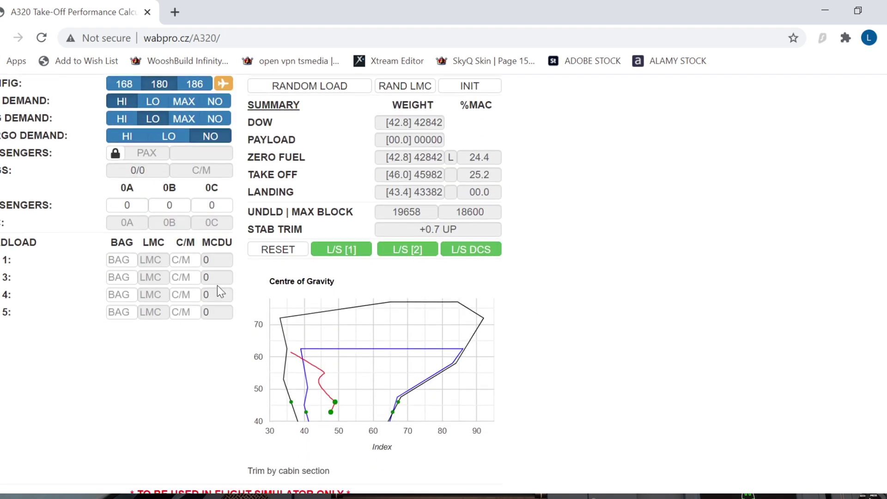
scroll(101, 350, up, 1)
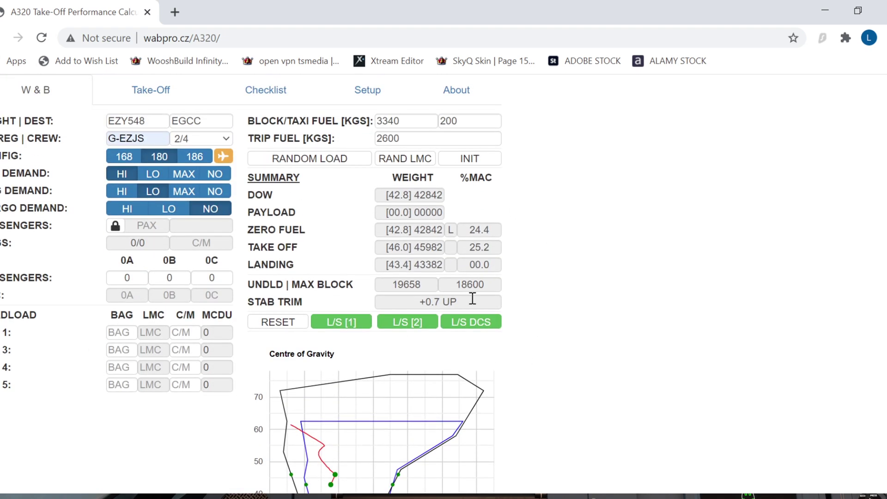
scroll(443, 400, down, 1)
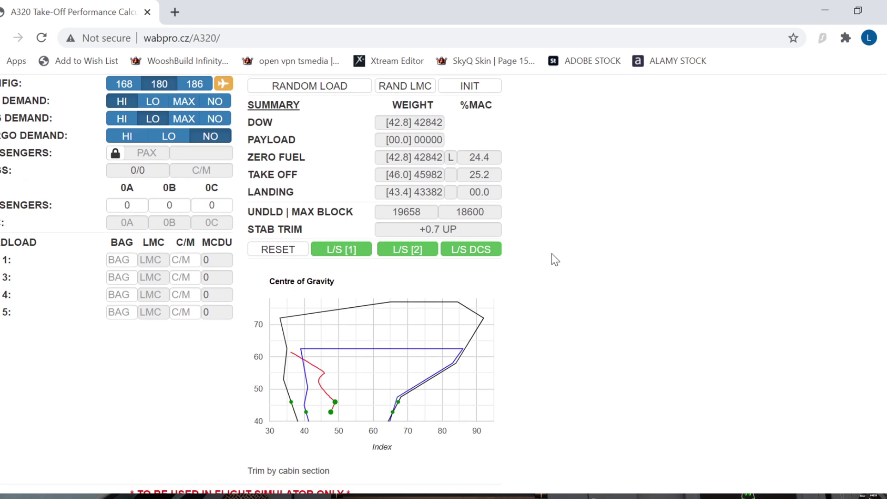
scroll(543, 272, up, 1)
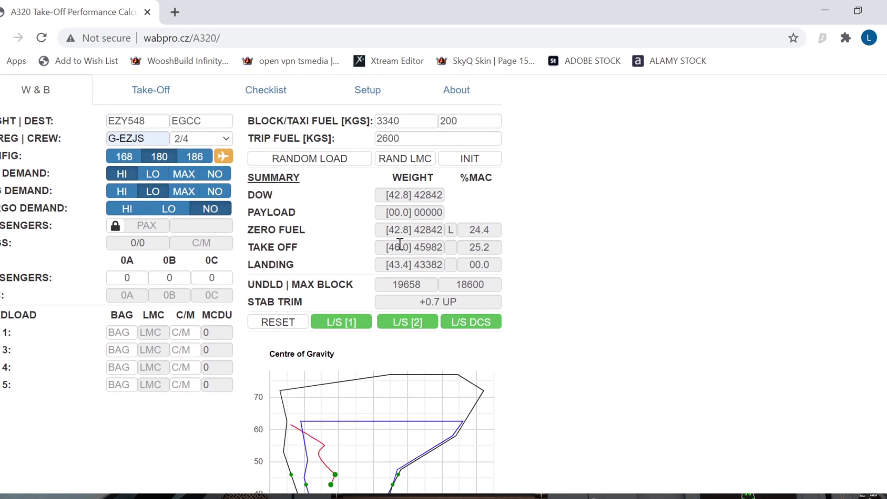
Set EGCC as the origin in the take-off calculation, load its METAR, and check the QNH, wind and elevation values.
click(153, 91)
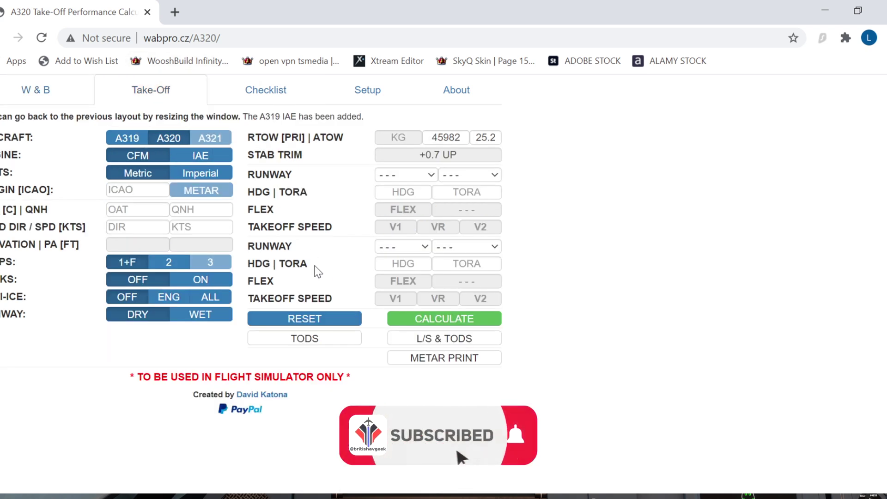
click(128, 193)
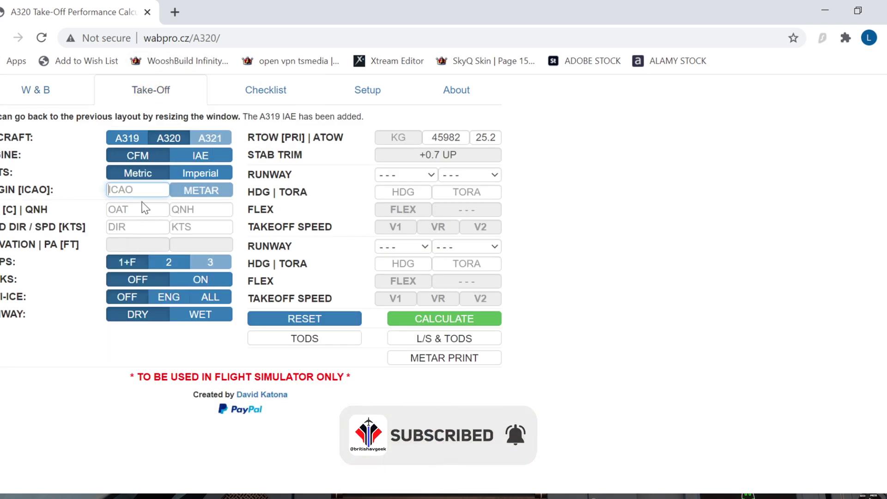
text(EGCC)
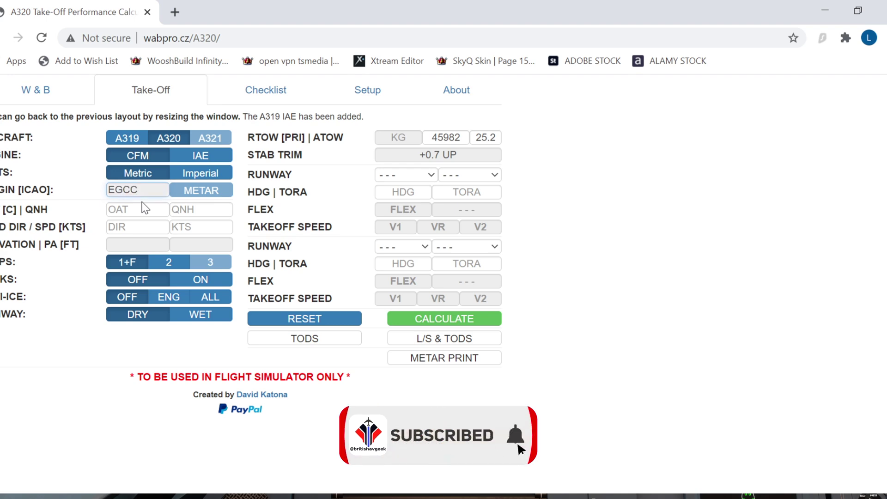
click(194, 192)
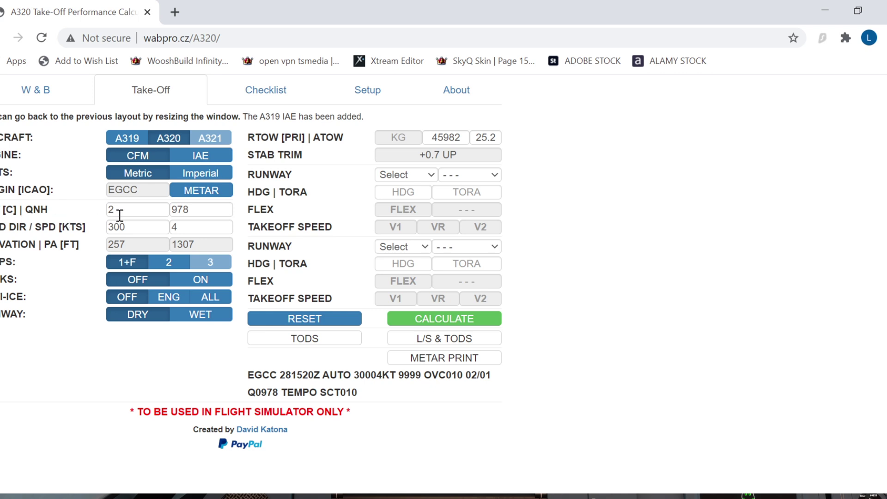
drag(218, 213, 162, 210)
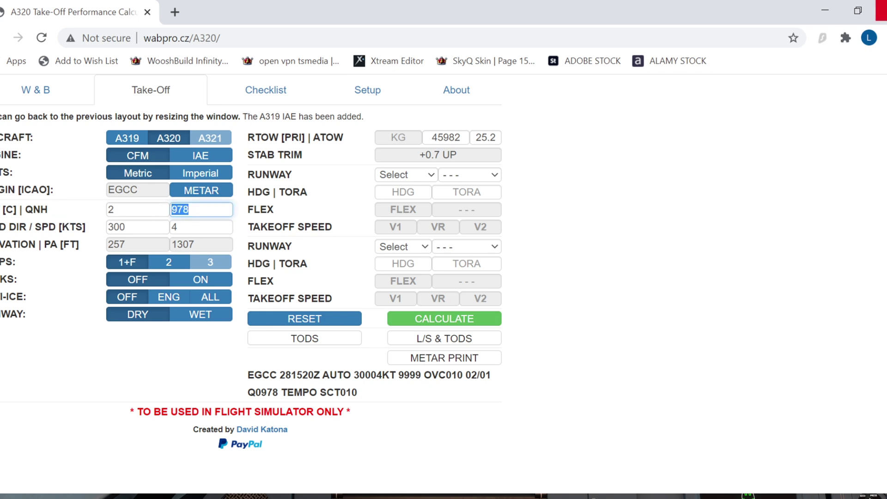
key(alt+Tab)
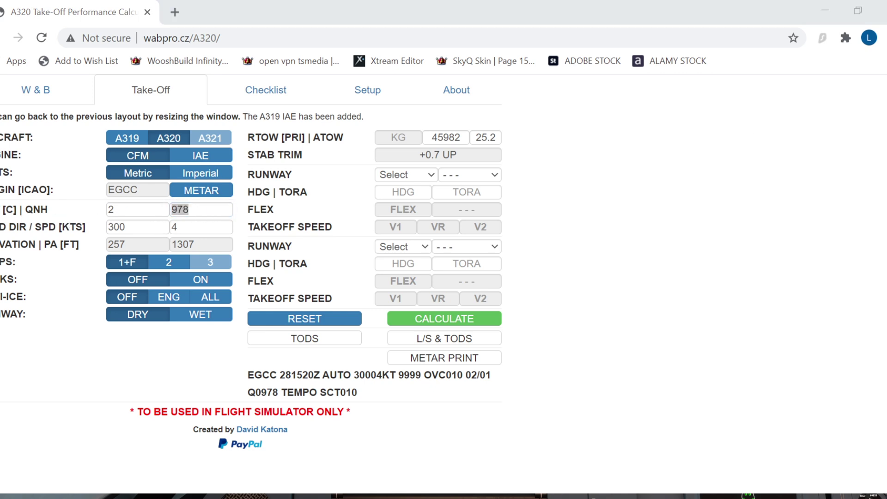
drag(162, 226, 86, 228)
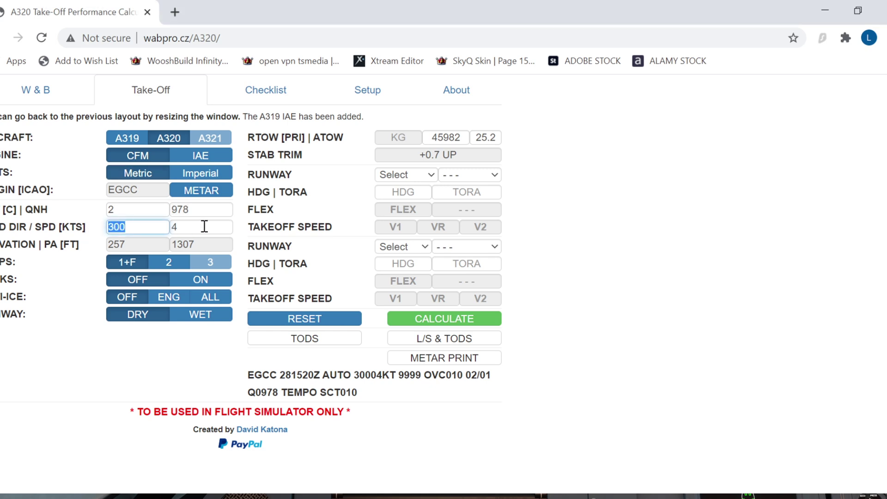
click(116, 244)
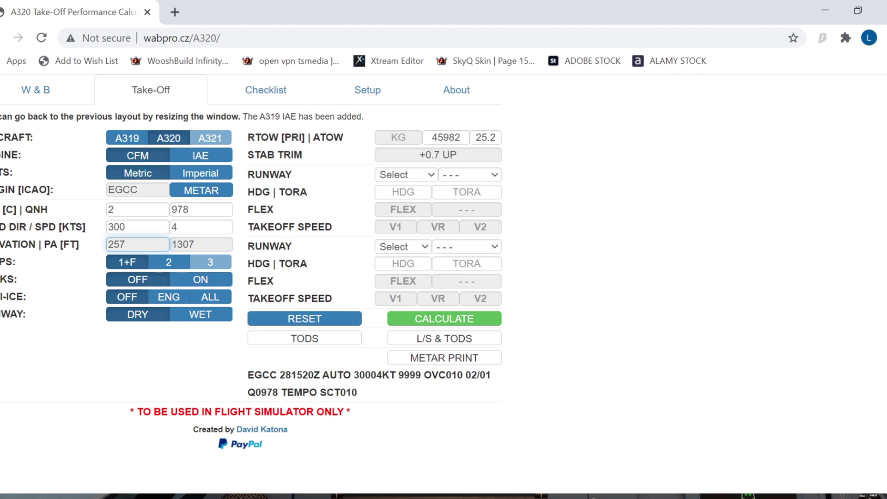
Configure the take-off conditions with packs on, anti-ice set to ALL and a wet runway.
click(195, 278)
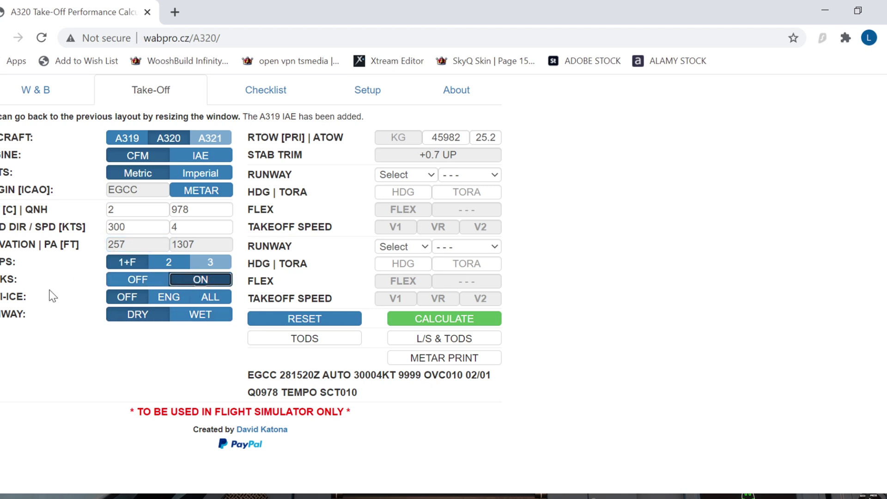
click(210, 296)
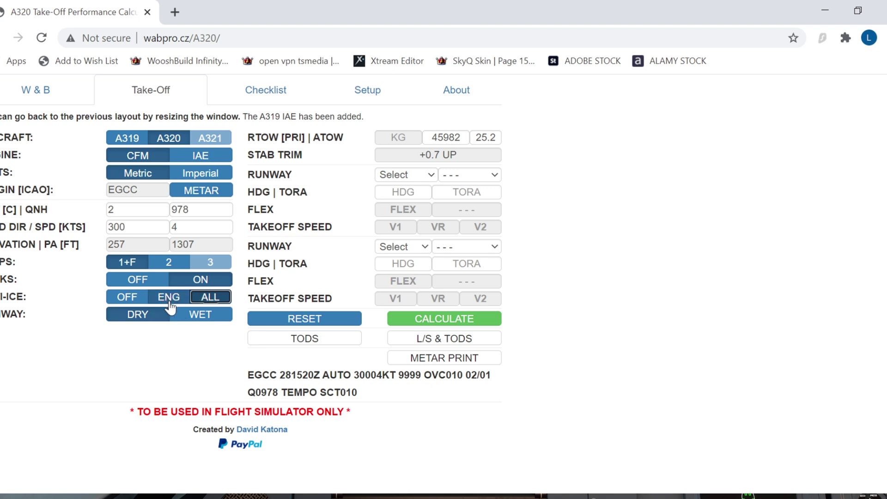
click(194, 319)
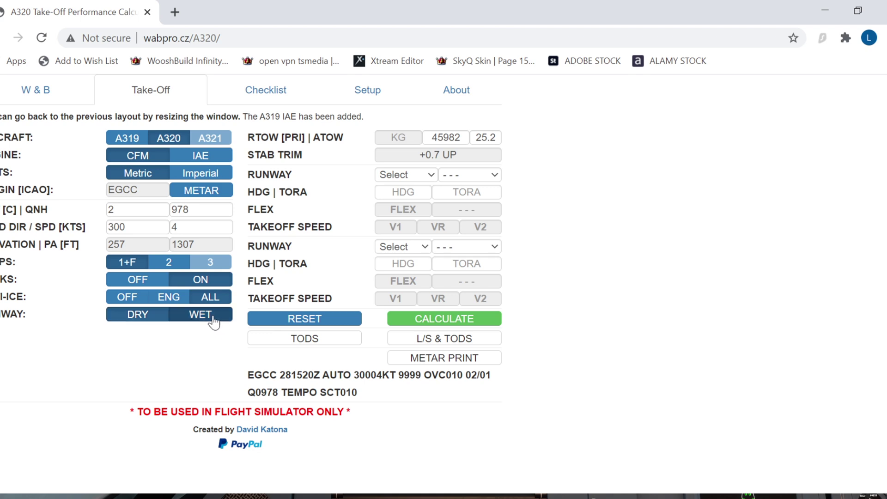
click(174, 299)
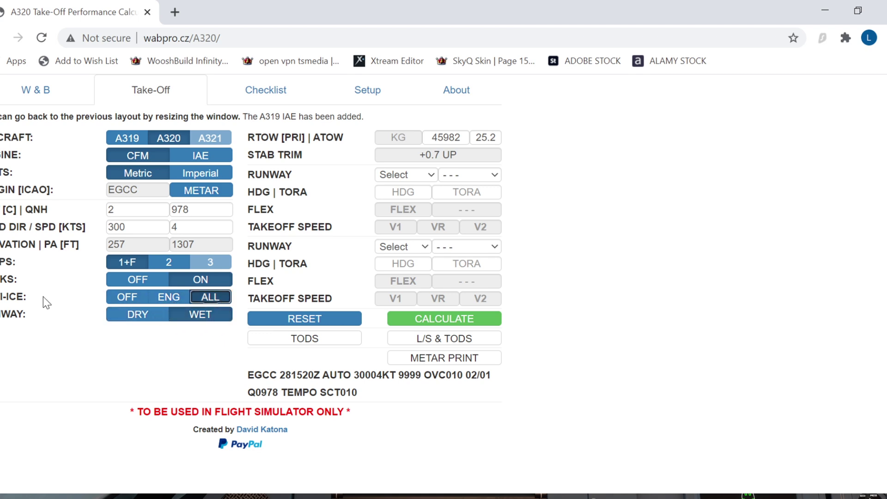
click(199, 297)
Check the aircraft's weight in the simulator and set the actual take-off weight to 53400 kg.
drag(464, 138, 419, 138)
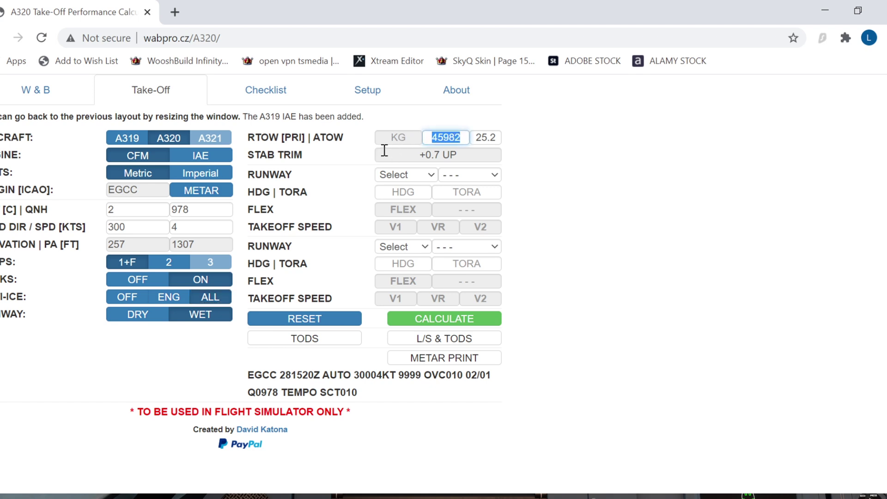
key(alt+Tab)
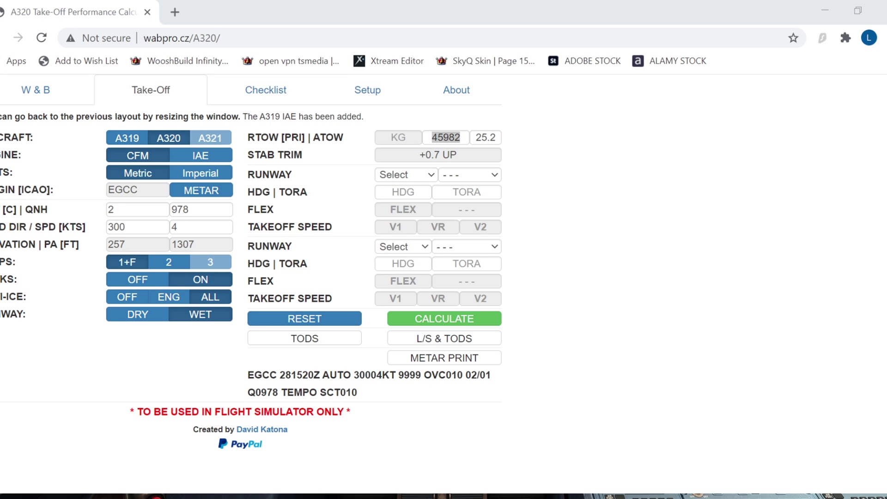
click(404, 137)
drag(459, 138, 402, 137)
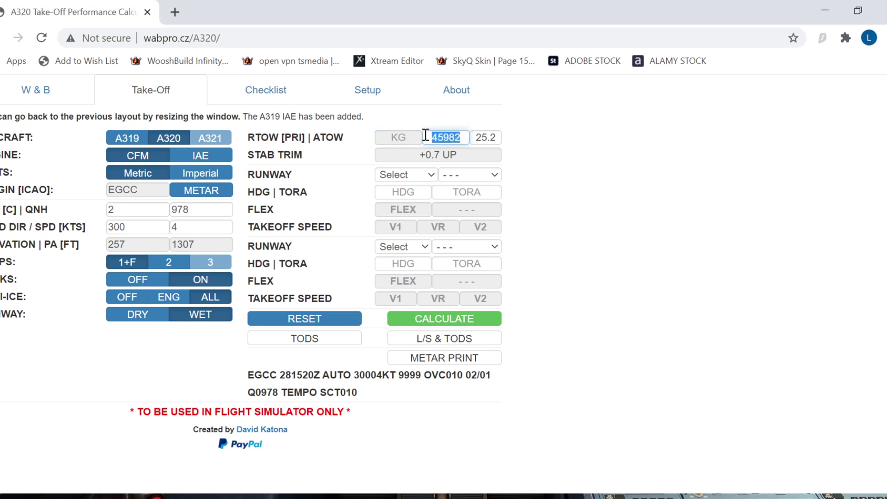
text(53400)
click(558, 166)
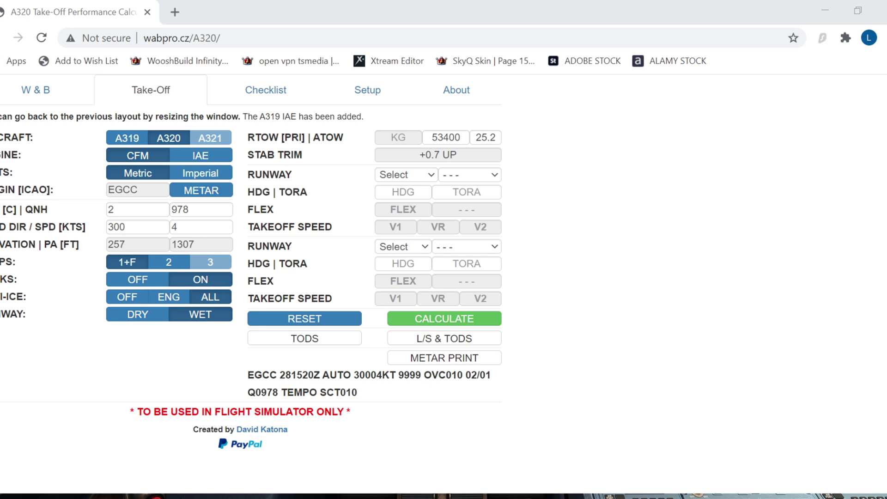
Set the take-off centre of gravity to 22.0 %MAC to recalculate the stabiliser trim.
double_click(478, 136)
key(BackSpace)
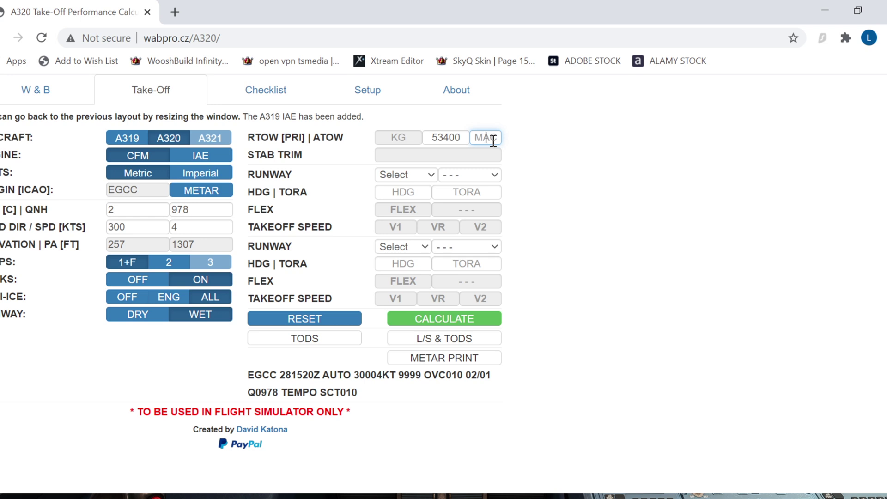
text(21.98)
click(534, 160)
drag(416, 158, 473, 156)
click(474, 157)
Select runway 23R with intersection M for the first take-off runway.
click(431, 178)
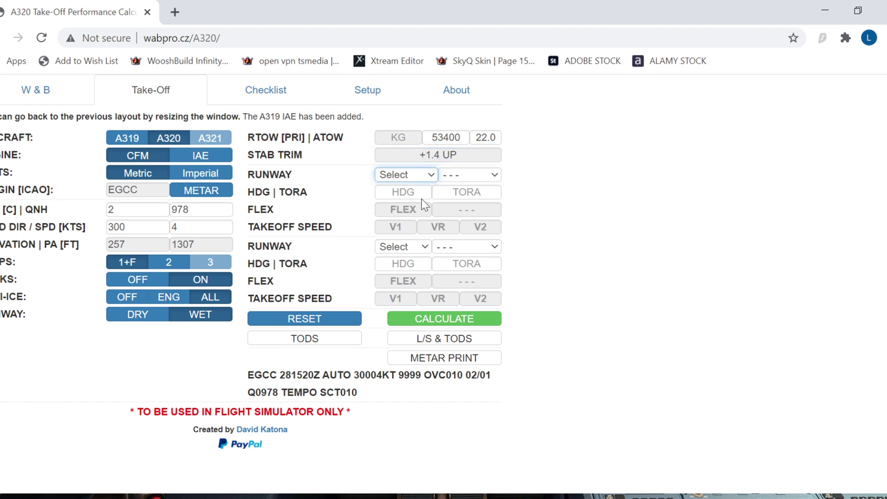
key(Down)
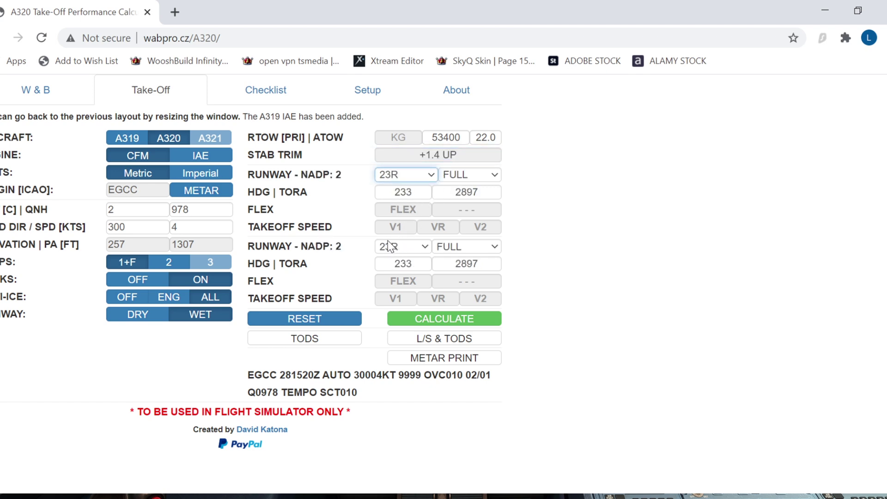
key(Tab)
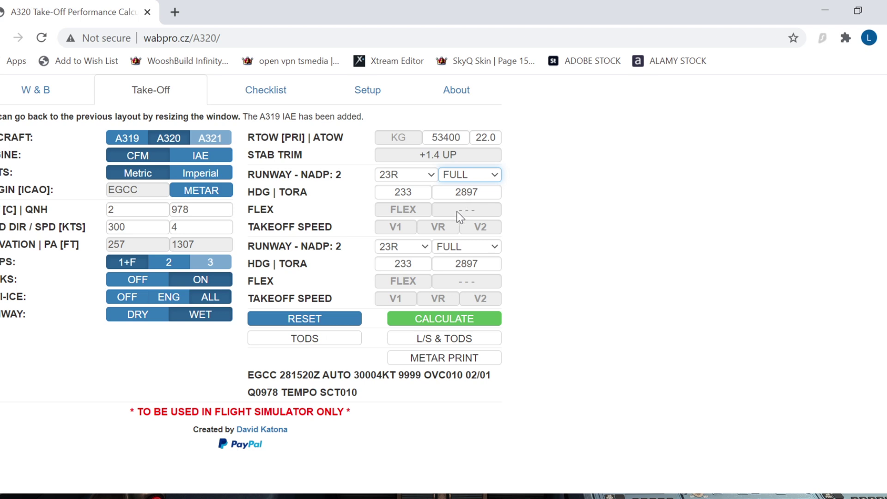
key(m)
click(536, 204)
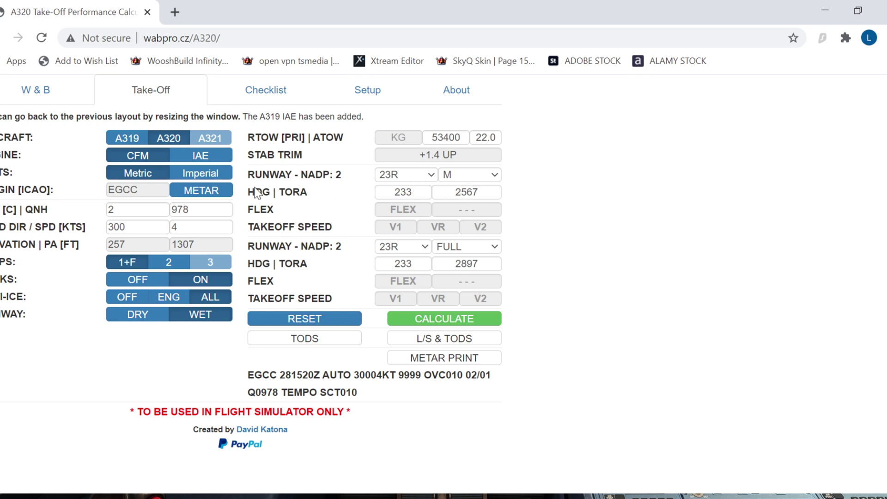
Calculate the take-off performance and check the V1, VR and V2 speeds for runway 23R from intersection M.
click(409, 208)
key(Tab)
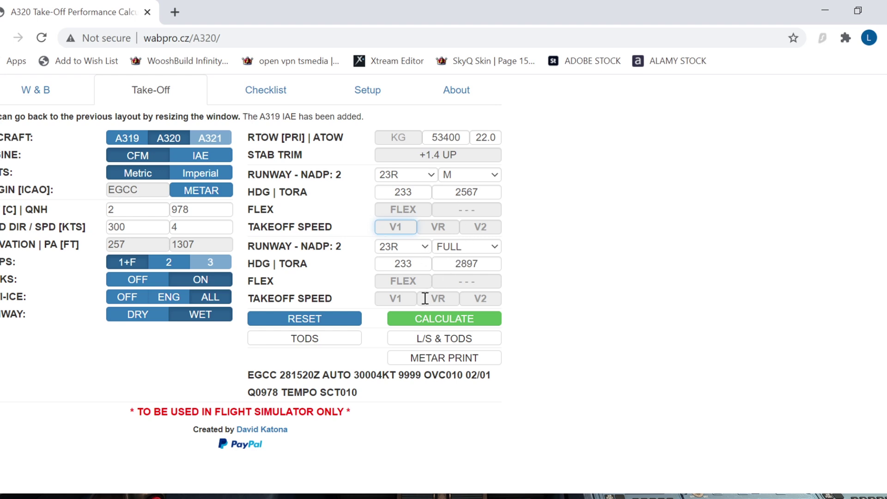
click(444, 322)
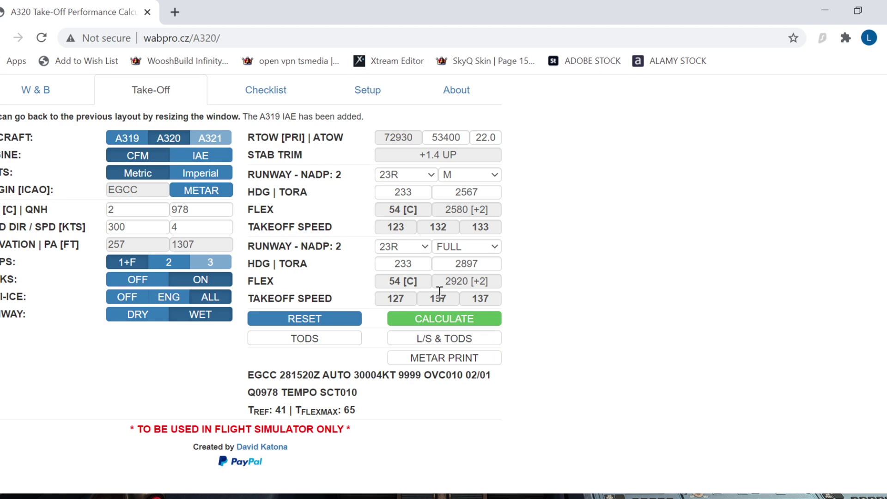
click(392, 226)
click(430, 226)
drag(430, 229, 465, 226)
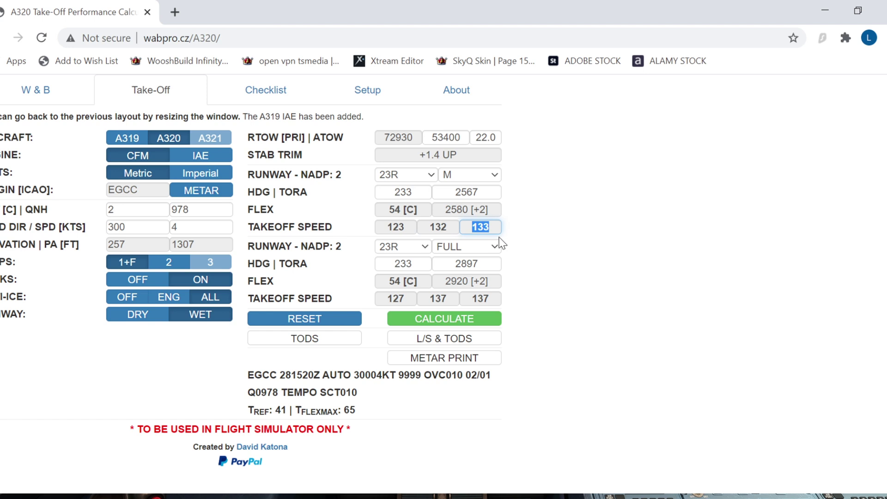
click(526, 227)
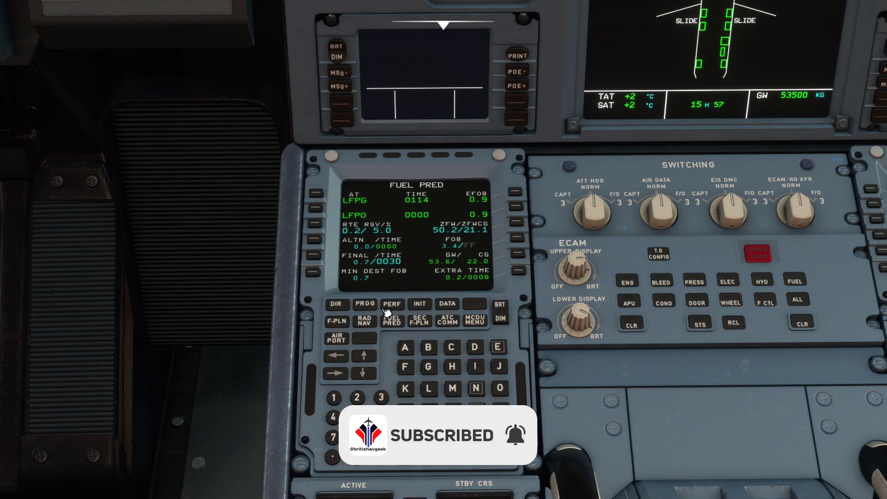
In the simulator, show the MCDU's take-off performance page and set flaps to 1 and the flex temperature to 54°.
click(387, 308)
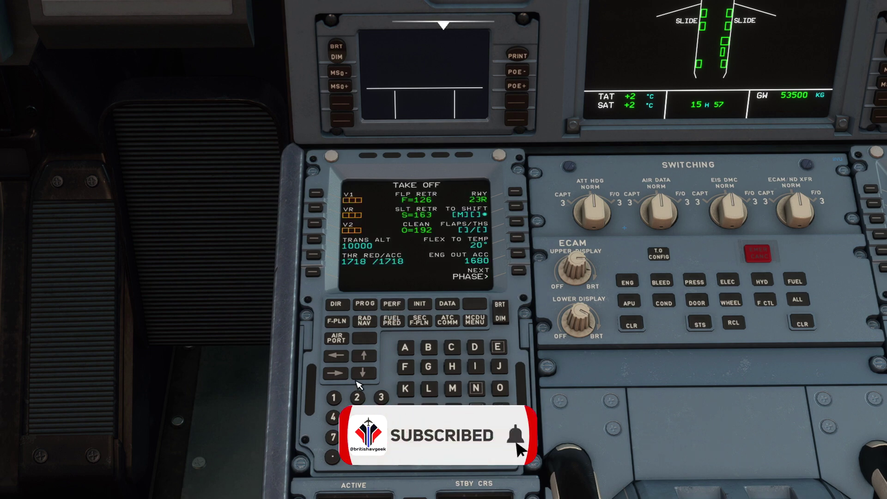
click(334, 397)
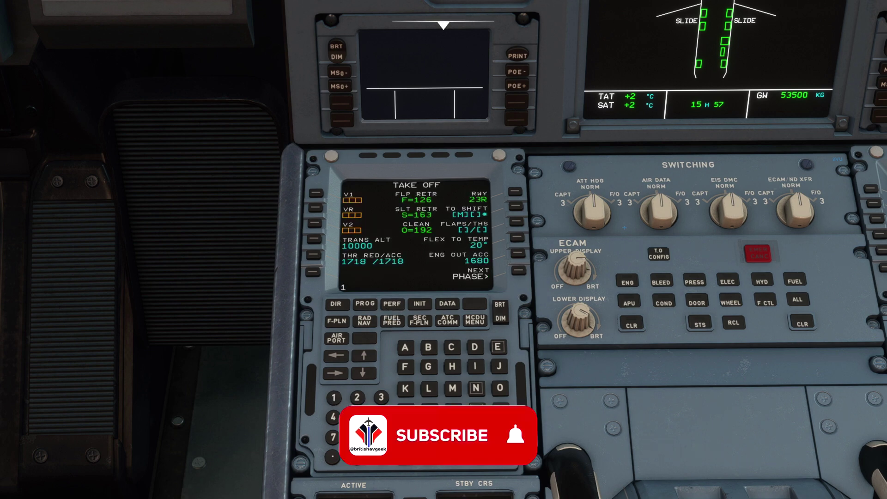
click(520, 224)
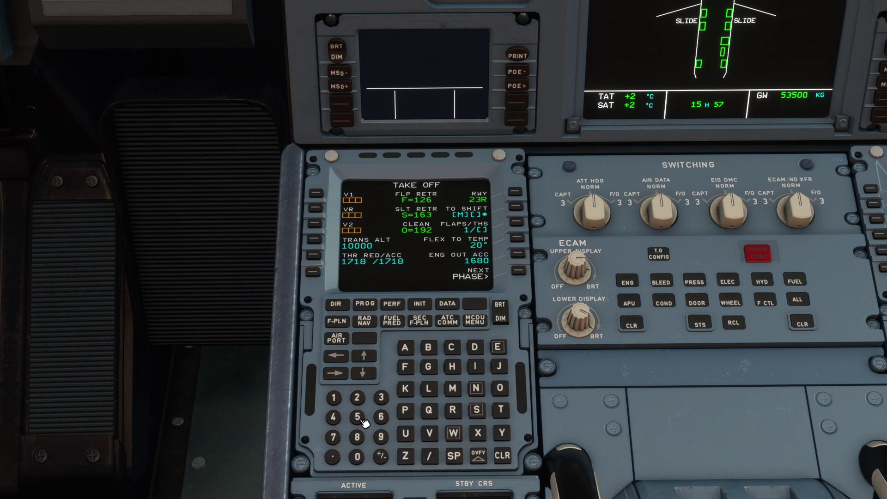
click(362, 419)
click(516, 240)
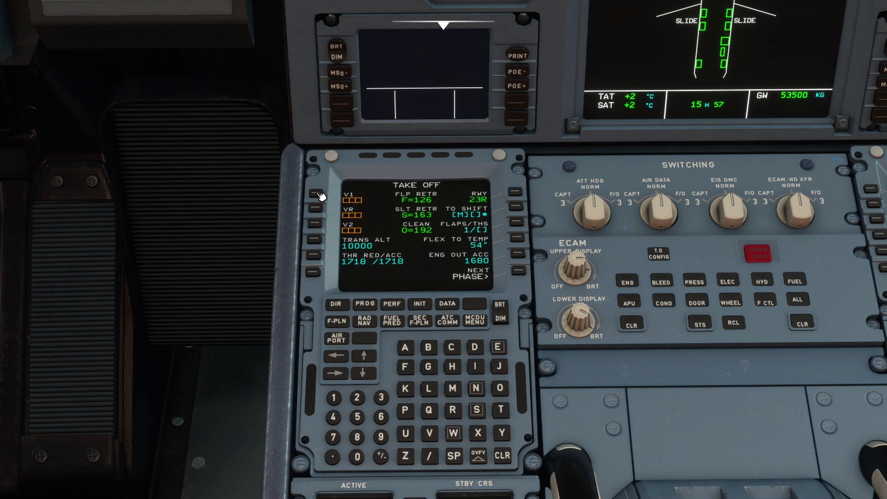
Set the take-off speeds on the MCDU to V1 121, VR 122 and V2 126.
text(121)
click(318, 194)
text(122)
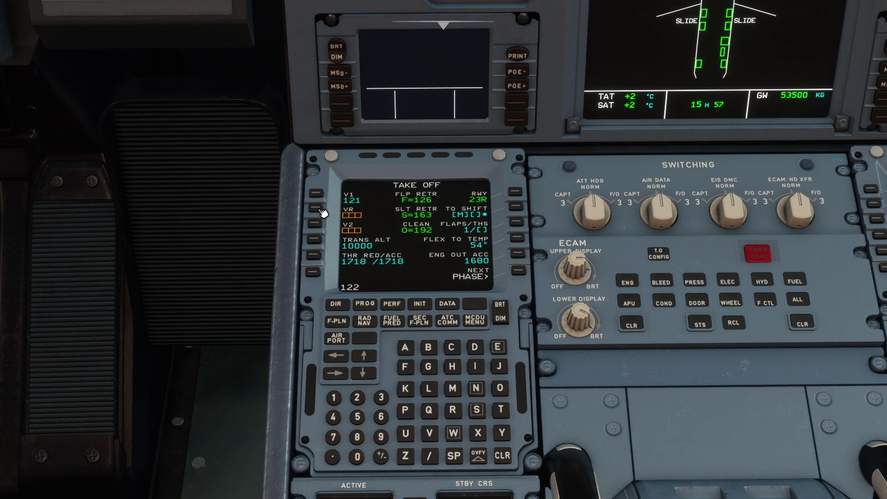
click(321, 210)
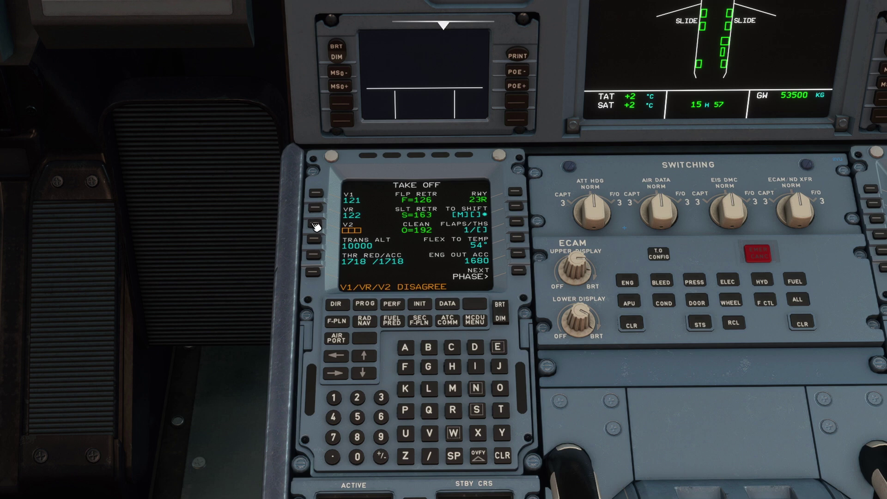
text(126)
click(316, 226)
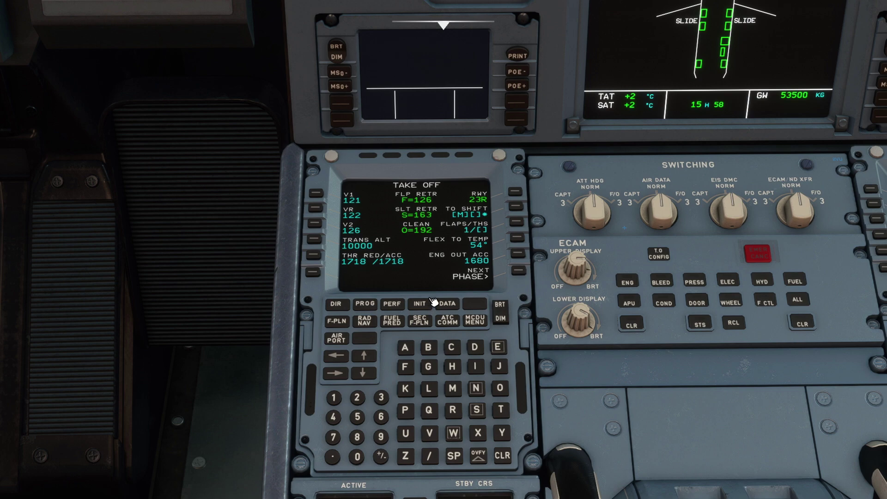
Switch back to the online take-off calculator and review its take-off speeds, weight, origin, conditions and both runway and intersection choices.
scroll(436, 265, down, 5)
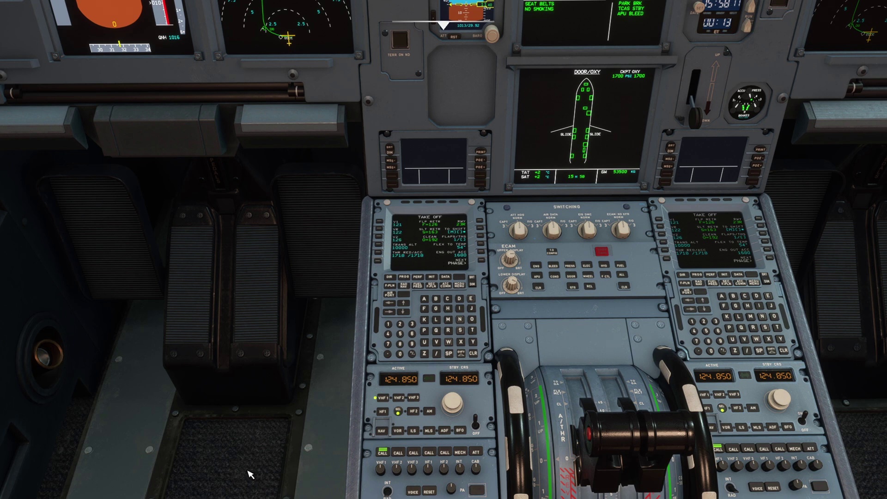
key(ctrl+space)
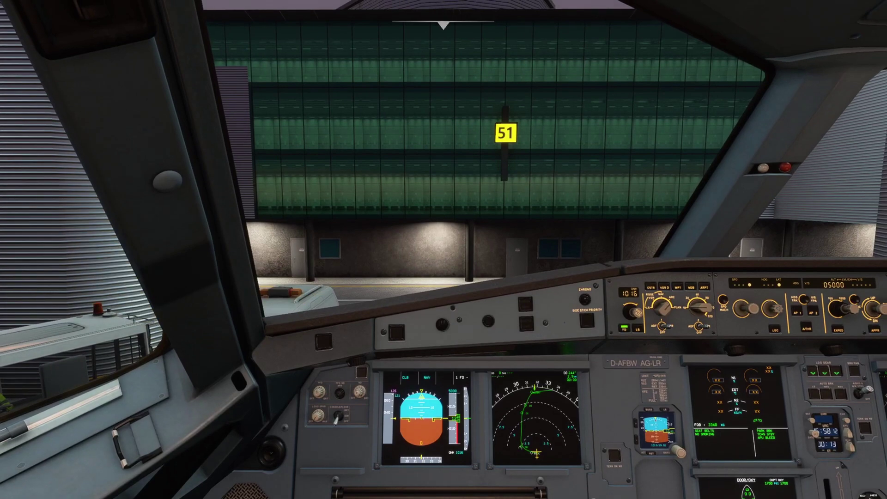
key(alt+Tab)
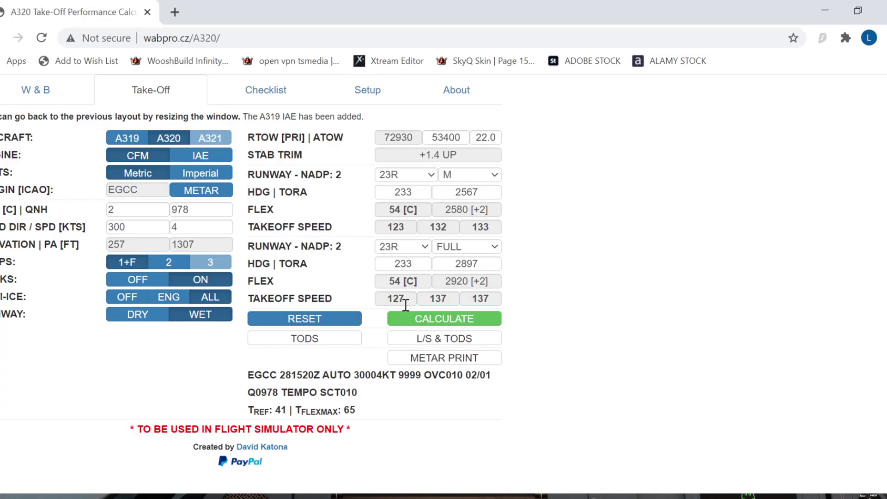
drag(254, 299, 345, 304)
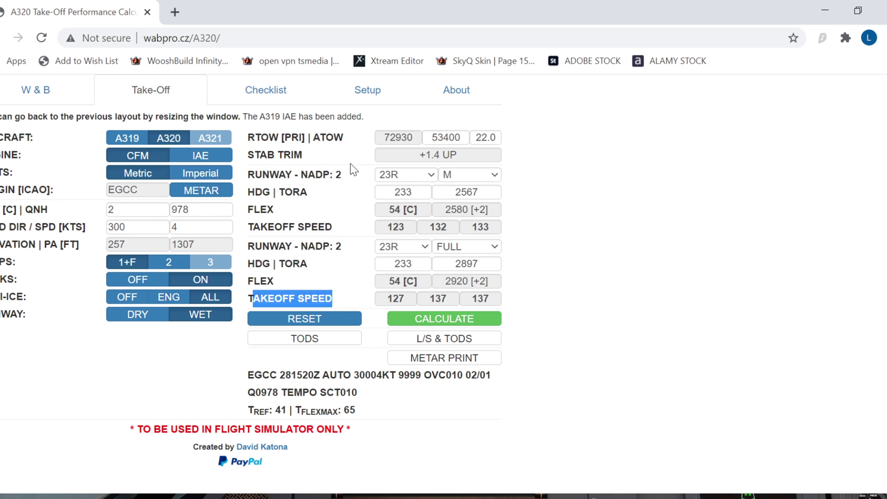
click(315, 163)
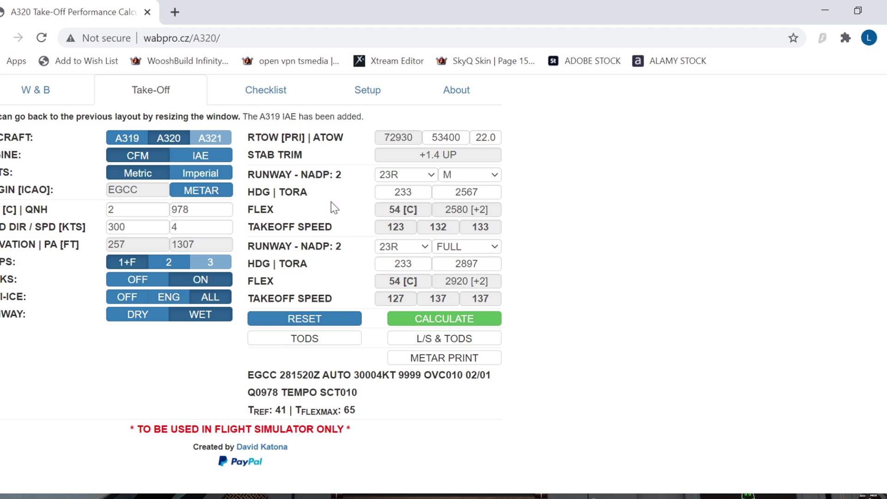
click(437, 138)
double_click(144, 190)
drag(1, 262, 13, 312)
drag(7, 196, 75, 198)
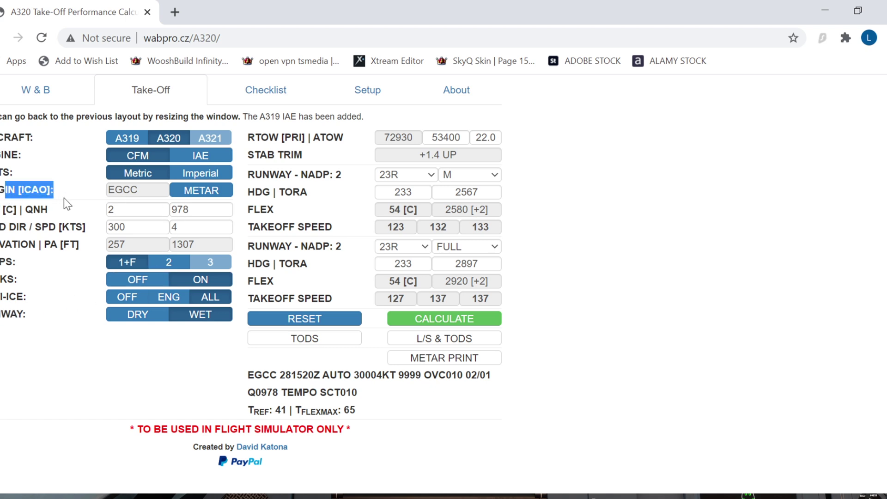
click(299, 198)
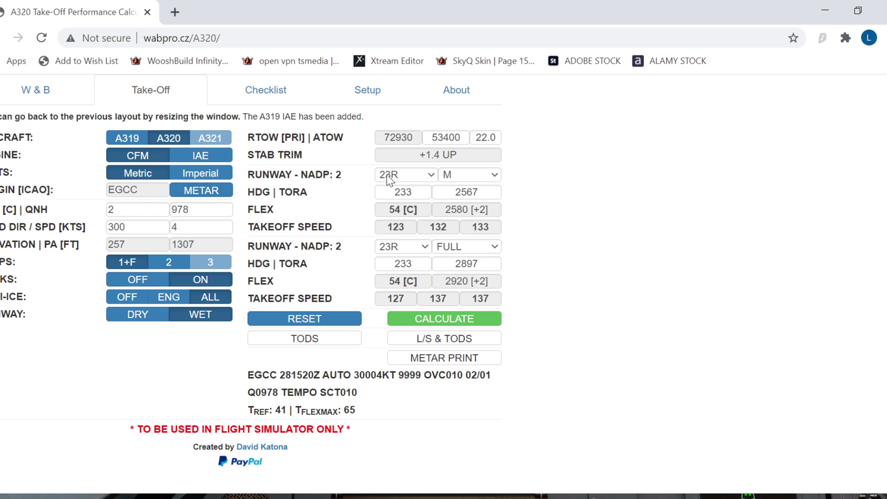
click(431, 179)
click(497, 176)
mouse_move(246, 251)
mouse_down()
mouse_move(334, 251)
mouse_move(262, 249)
mouse_up()
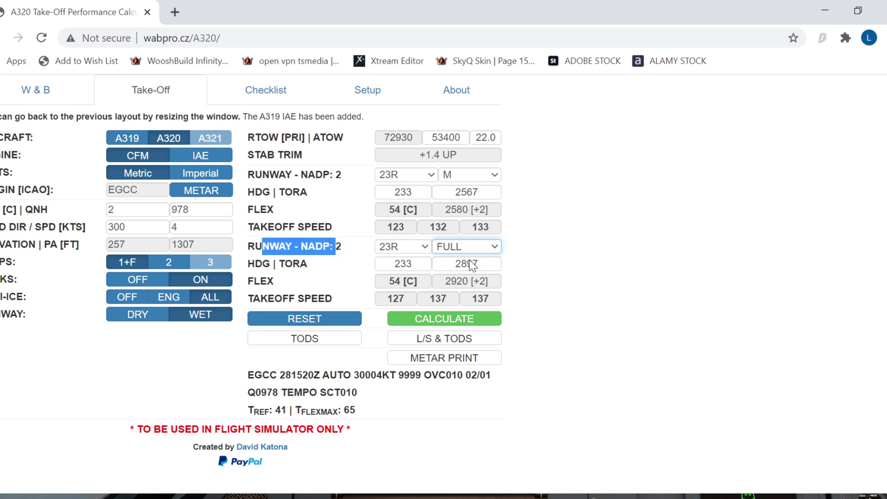
click(532, 268)
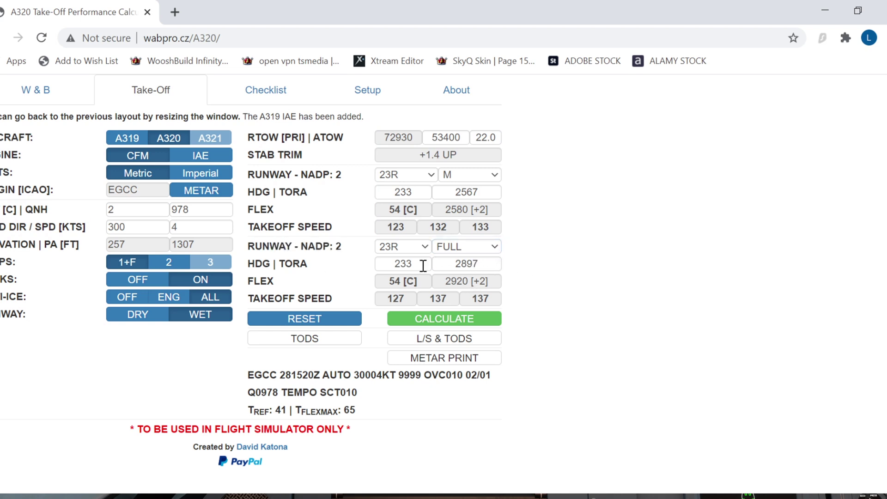